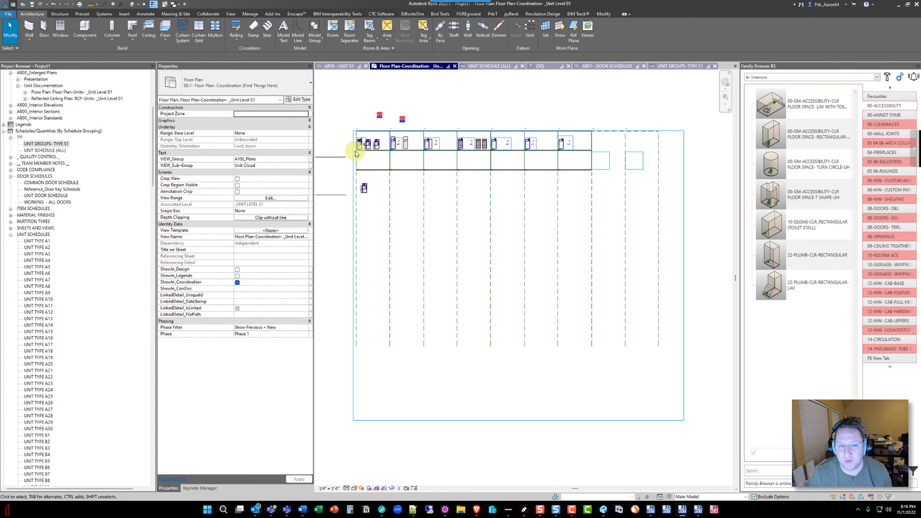
# Select the left, middle and right UNIT S1 model groups in the plan, then clear the selection
pyautogui.scroll(5, 357, 147)
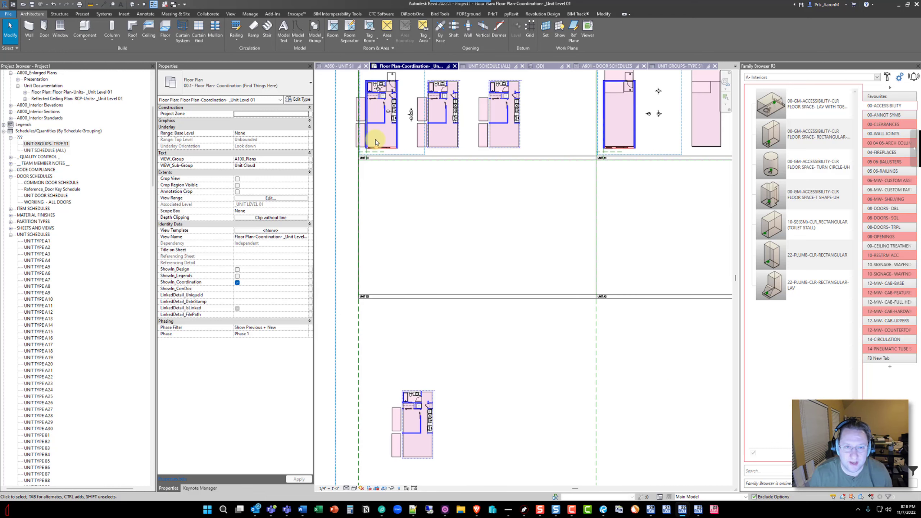
pyautogui.scroll(3, 376, 138)
pyautogui.moveTo(376, 137); pyautogui.dragTo(448, 263, button='middle')
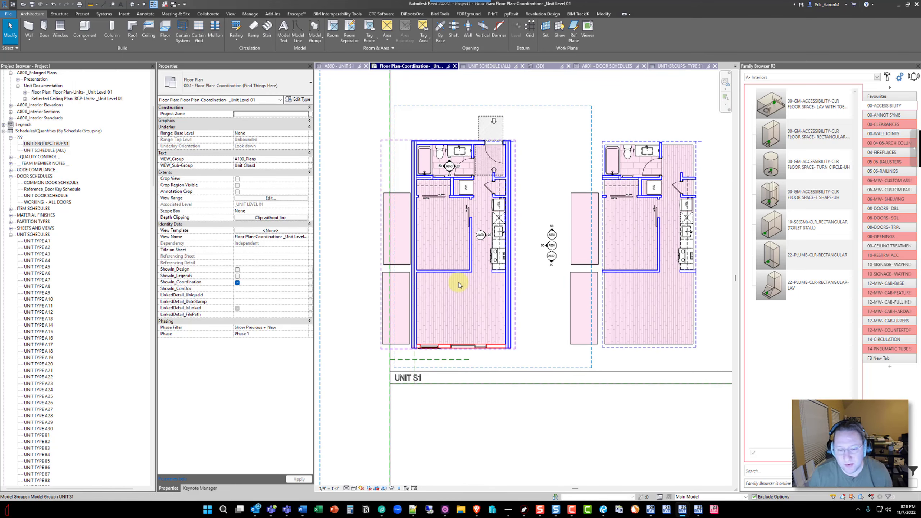
pyautogui.scroll(-4, 478, 283)
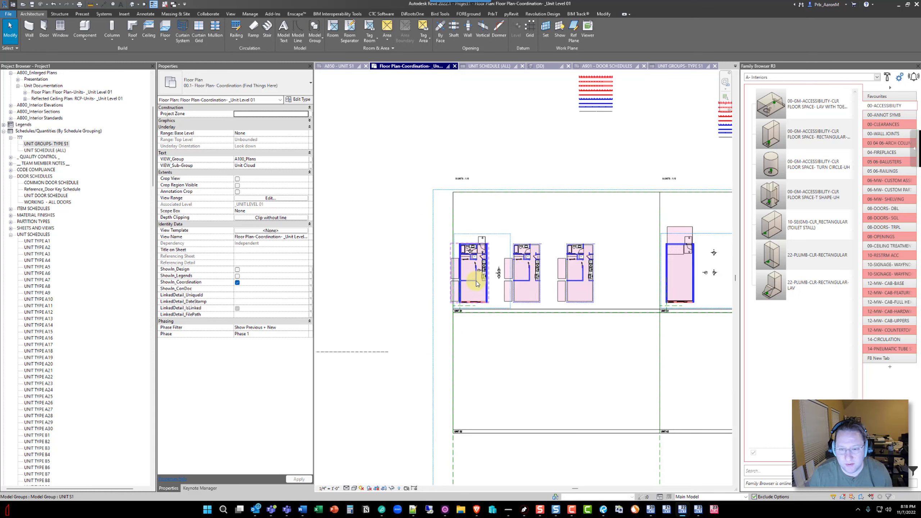
pyautogui.moveTo(489, 285); pyautogui.dragTo(421, 251, button='middle')
pyautogui.scroll(1, 424, 245)
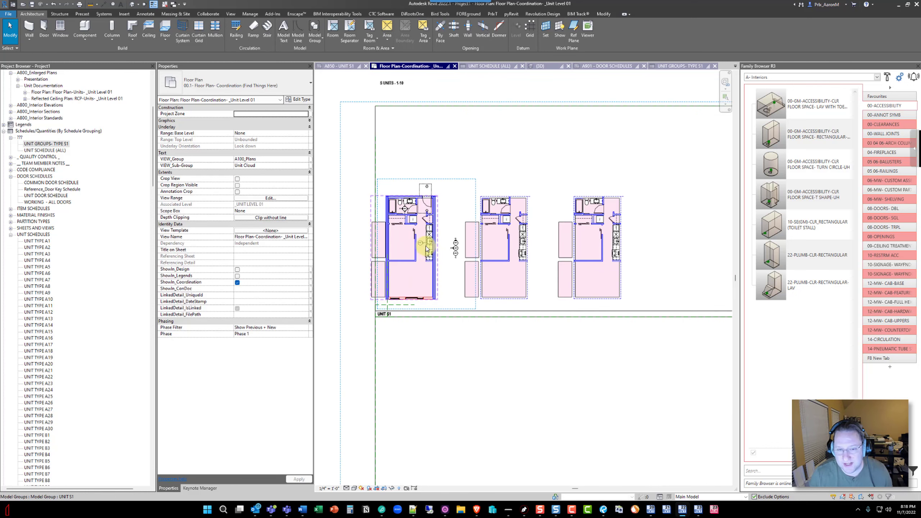
pyautogui.click(426, 241)
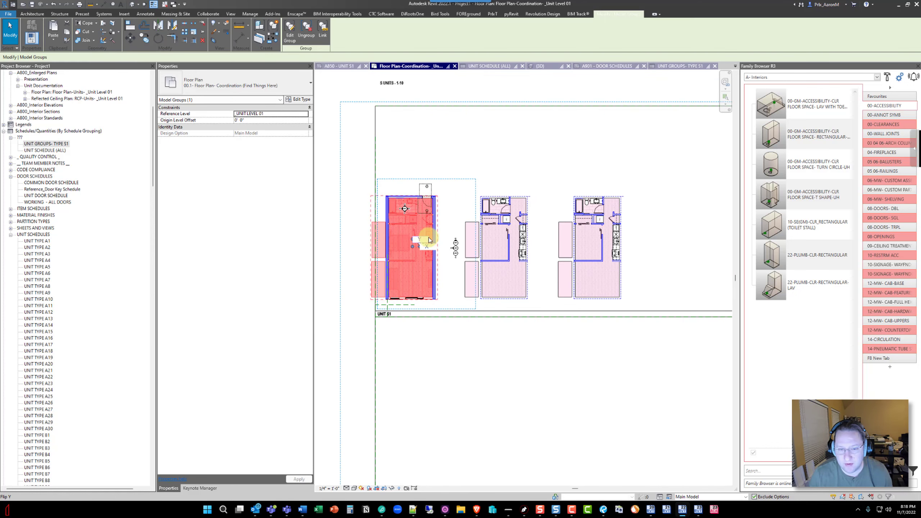
pyautogui.click(504, 235)
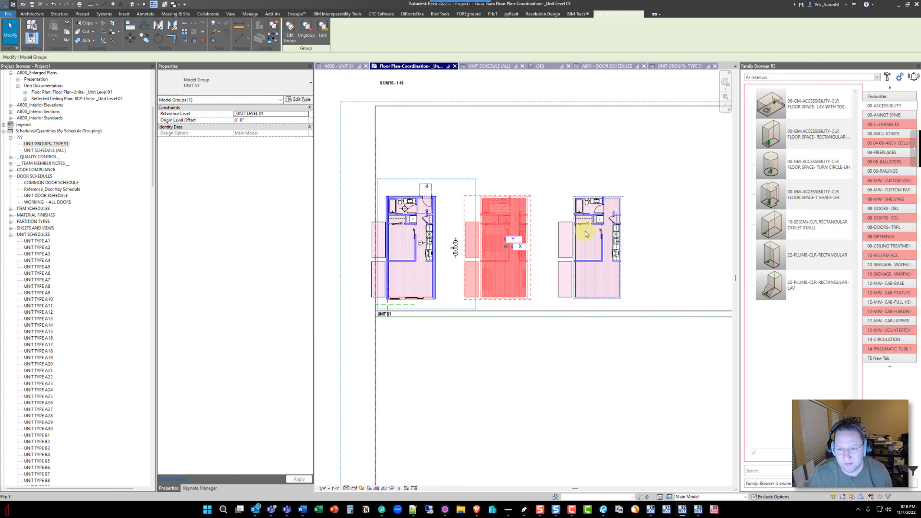
pyautogui.click(612, 231)
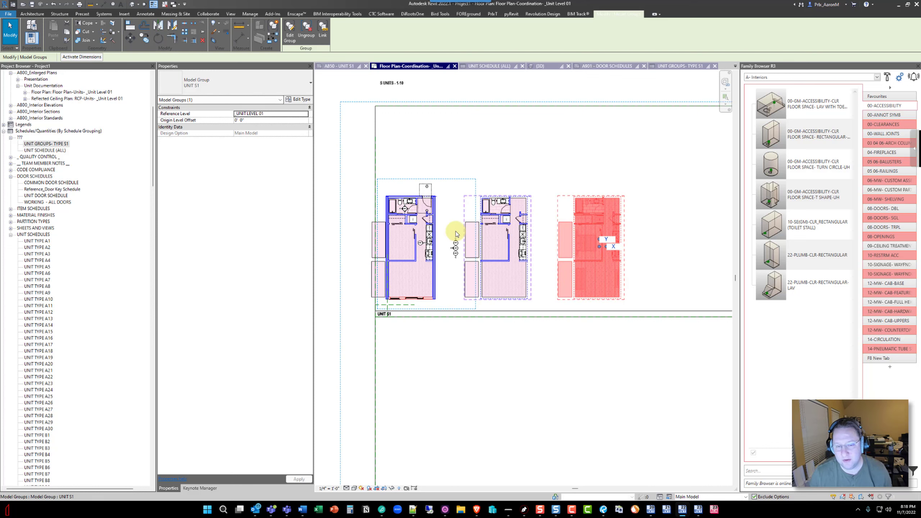
pyautogui.press('Escape')
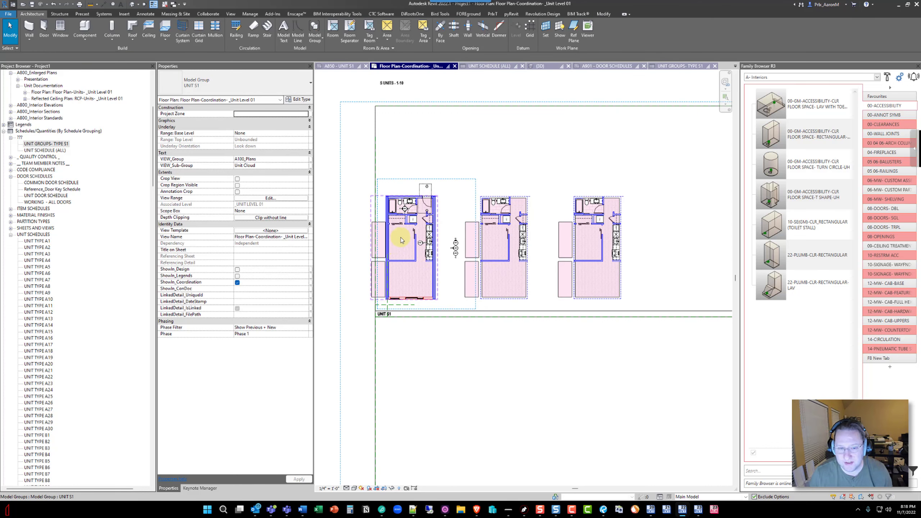
# Select the floor inside the left unit, then the UNIT S1 model group
pyautogui.scroll(4, 402, 239)
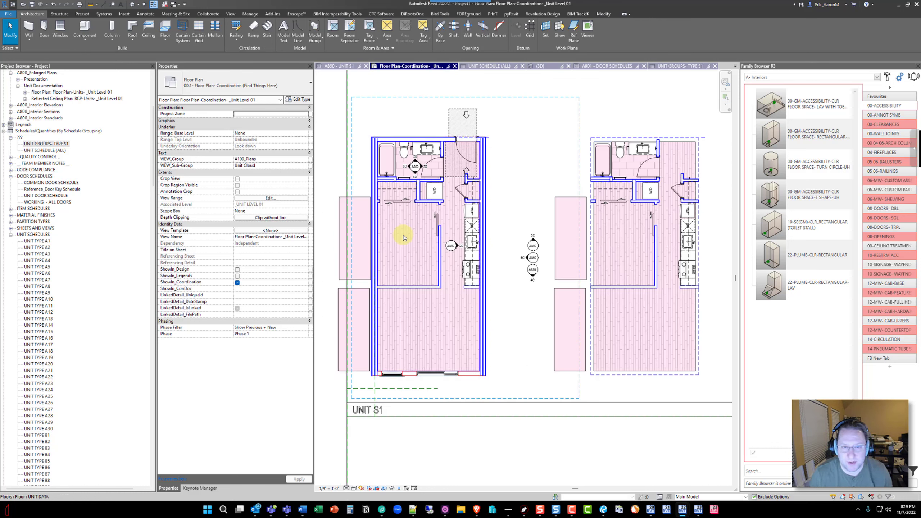
pyautogui.click(403, 237)
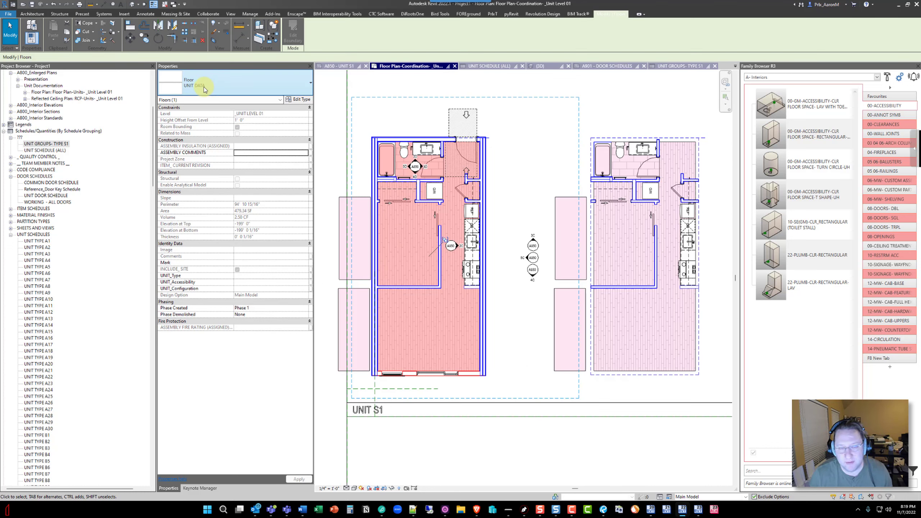
pyautogui.press('Escape')
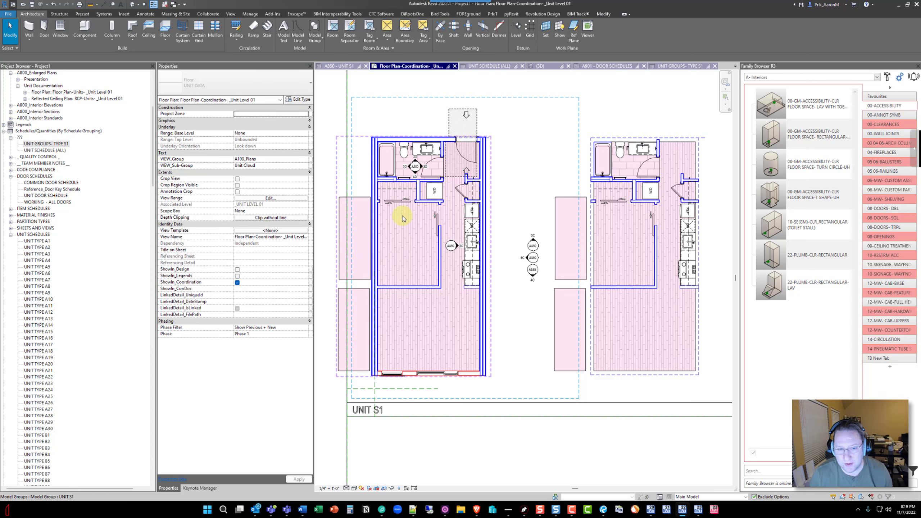
pyautogui.click(402, 218)
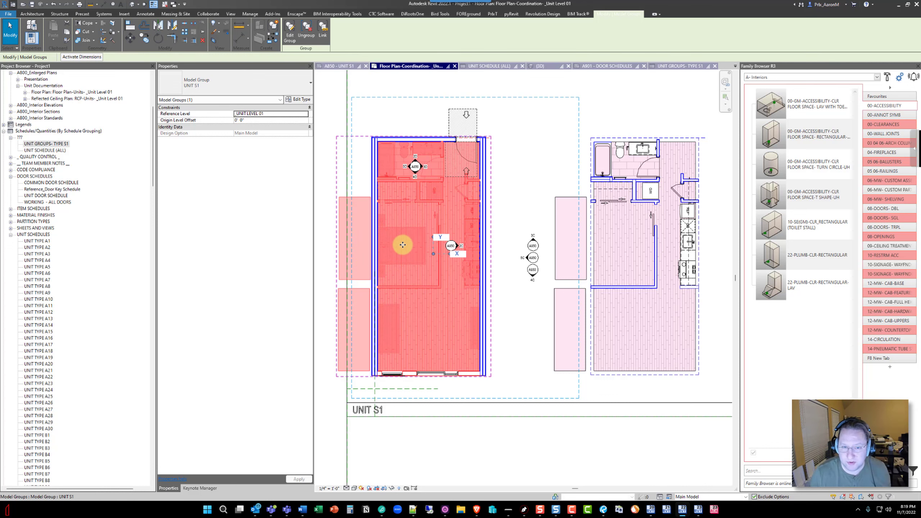
# Inspect the floors of UNIT A1 and UNIT A11
pyautogui.scroll(-3, 402, 245)
pyautogui.moveTo(417, 251); pyautogui.dragTo(381, 257, button='middle')
pyautogui.scroll(-1, 397, 257)
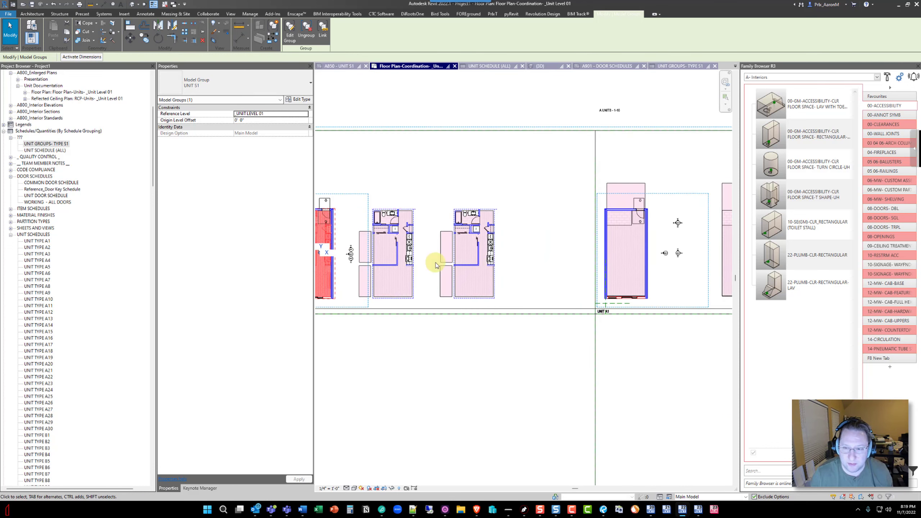
pyautogui.scroll(2, 441, 263)
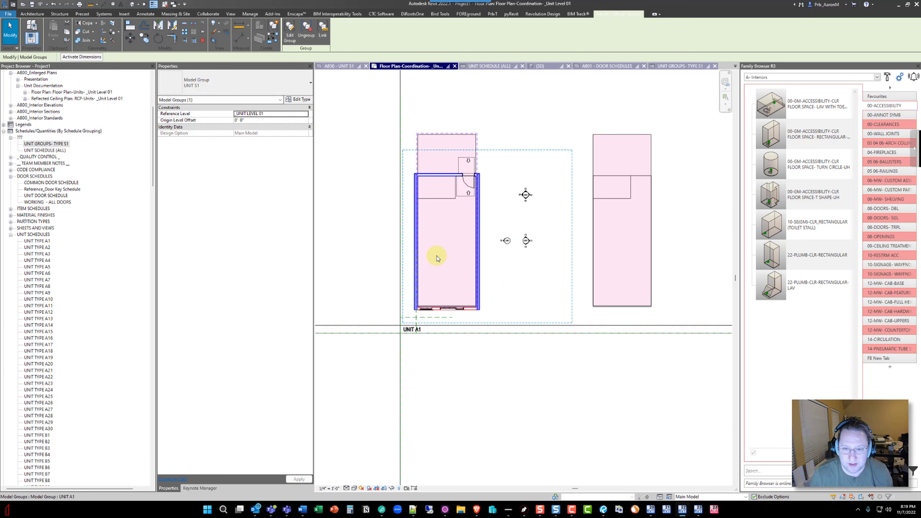
pyautogui.click(451, 163)
pyautogui.moveTo(555, 216); pyautogui.dragTo(331, 228, button='middle')
pyautogui.click(502, 236)
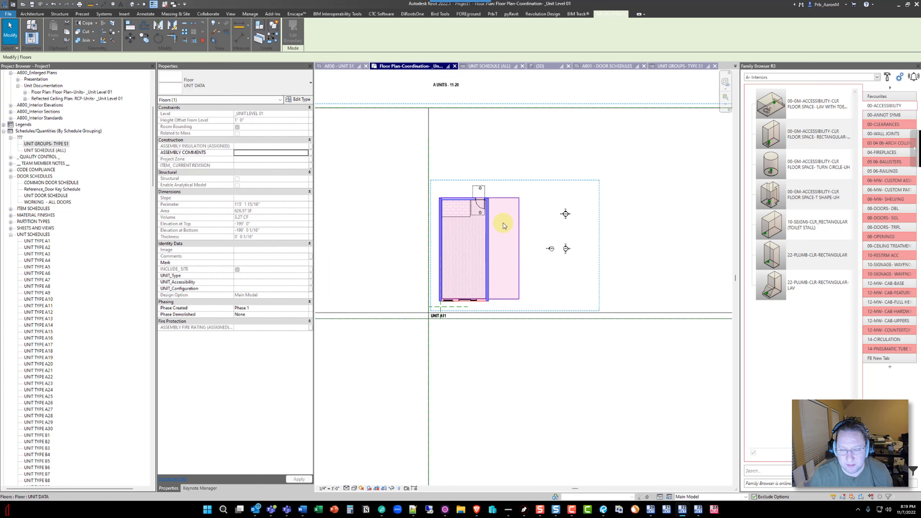
# Select the UNIT B1 model group, then pan across to see more unit groups
pyautogui.moveTo(572, 228); pyautogui.dragTo(375, 232, button='middle')
pyautogui.scroll(3, 531, 240)
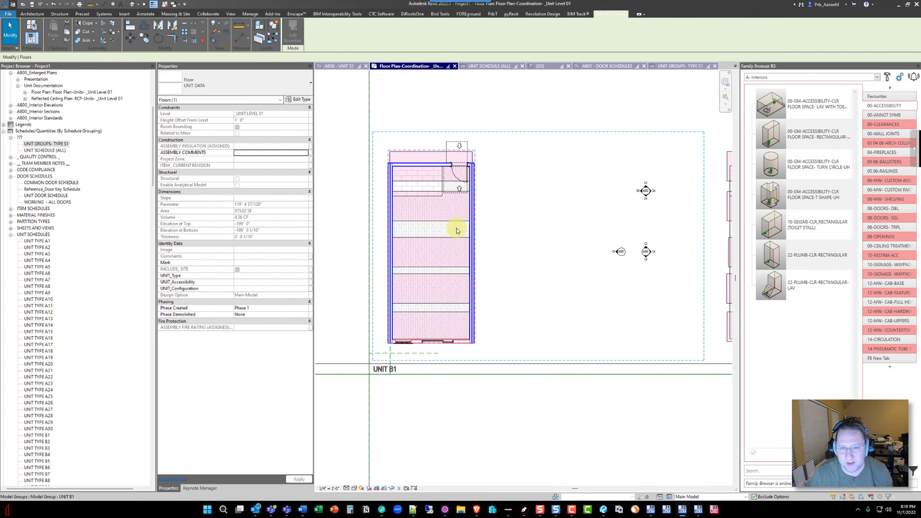
pyautogui.click(456, 231)
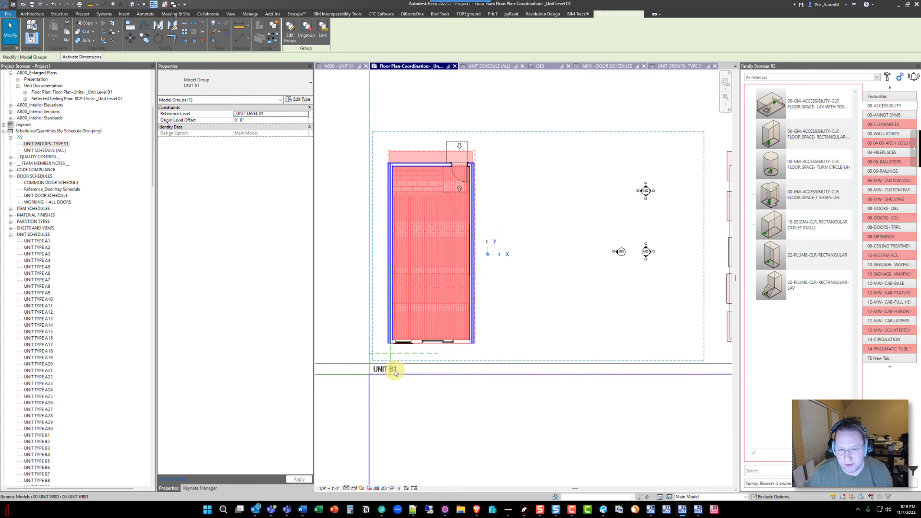
pyautogui.press('Escape')
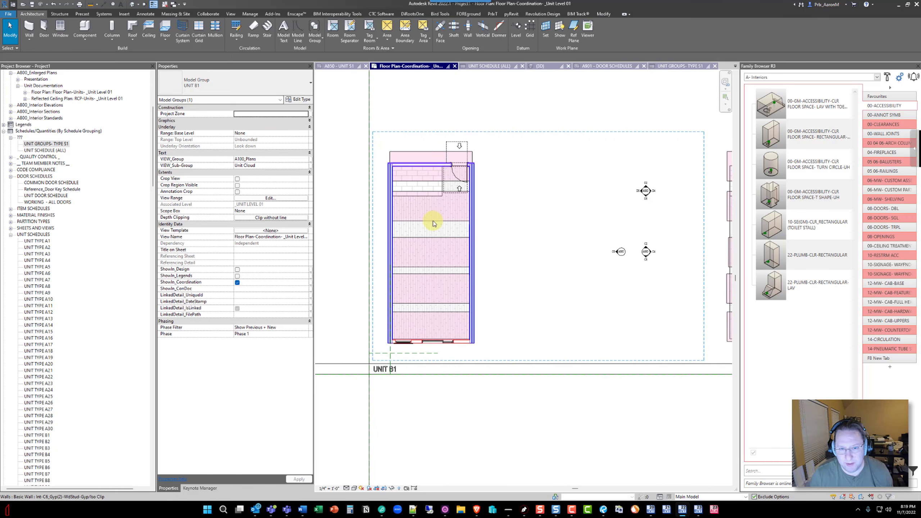
pyautogui.scroll(-2, 504, 272)
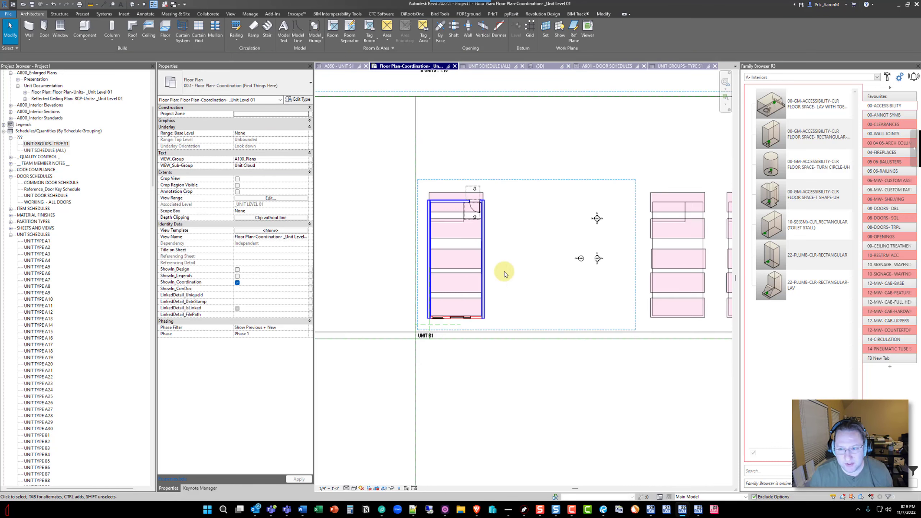
pyautogui.scroll(-4, 463, 261)
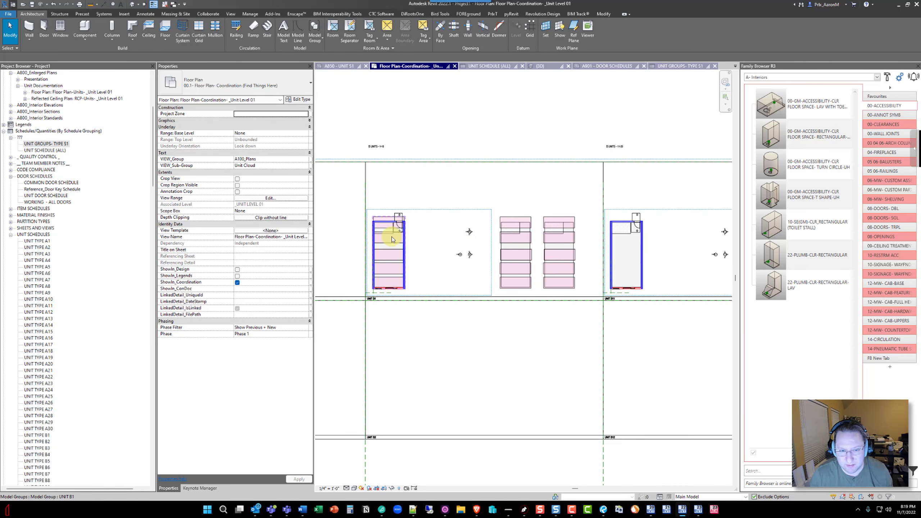
pyautogui.moveTo(567, 240); pyautogui.dragTo(402, 241, button='middle')
pyautogui.scroll(-2, 502, 237)
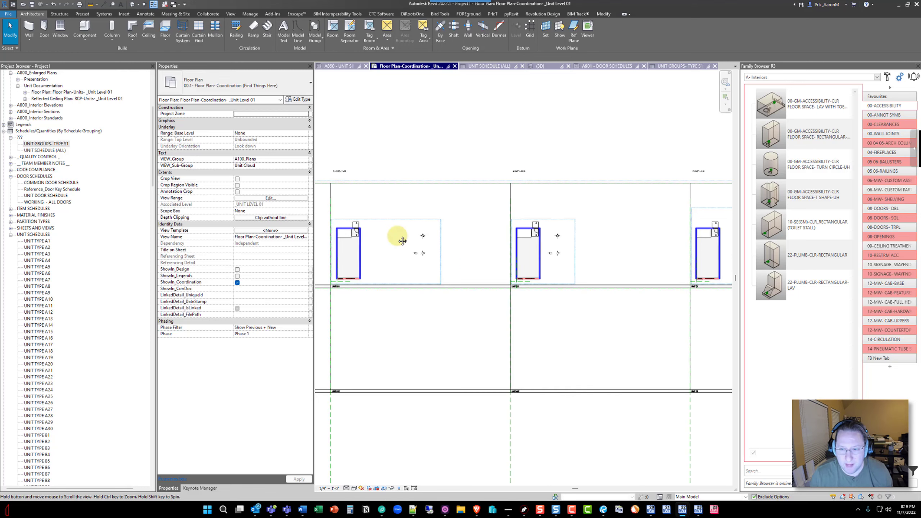
# On sheet A850 - UNIT S1, activate the unit floor plan viewport and select the UNIT S1 group
pyautogui.click(334, 68)
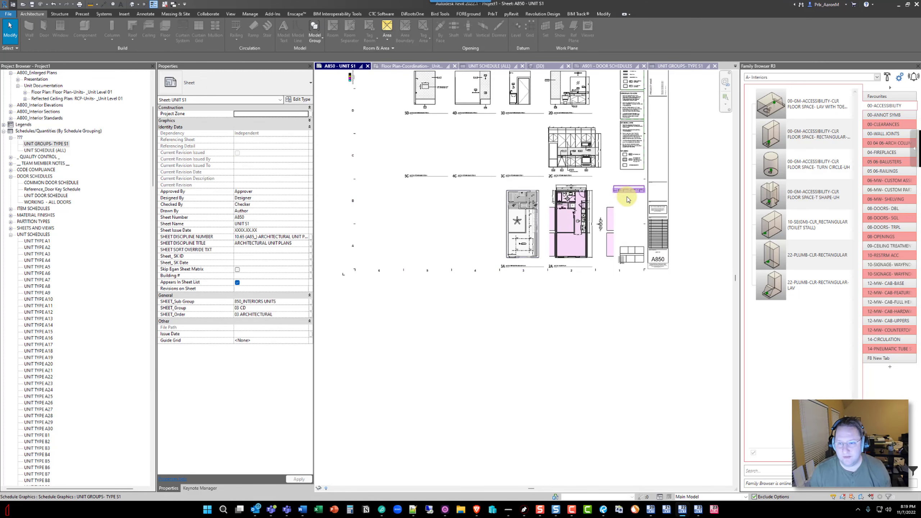
pyautogui.scroll(6, 618, 191)
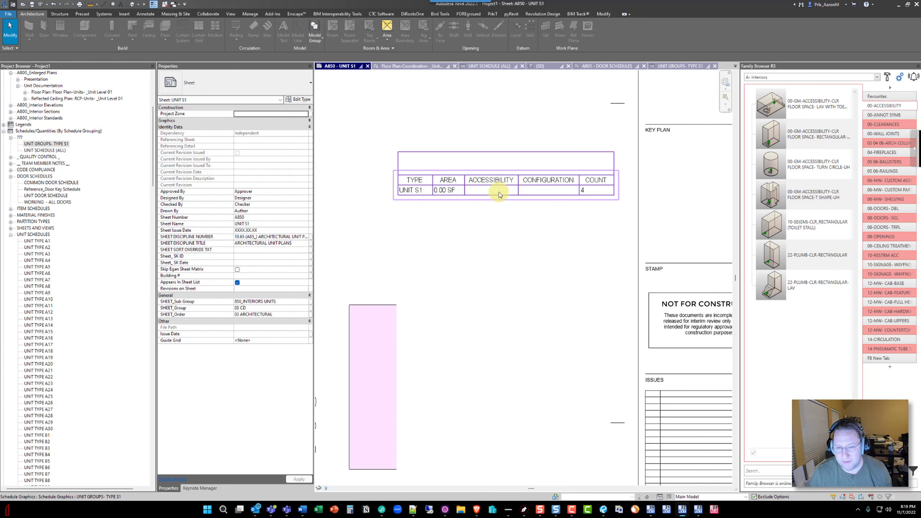
pyautogui.scroll(-5, 498, 194)
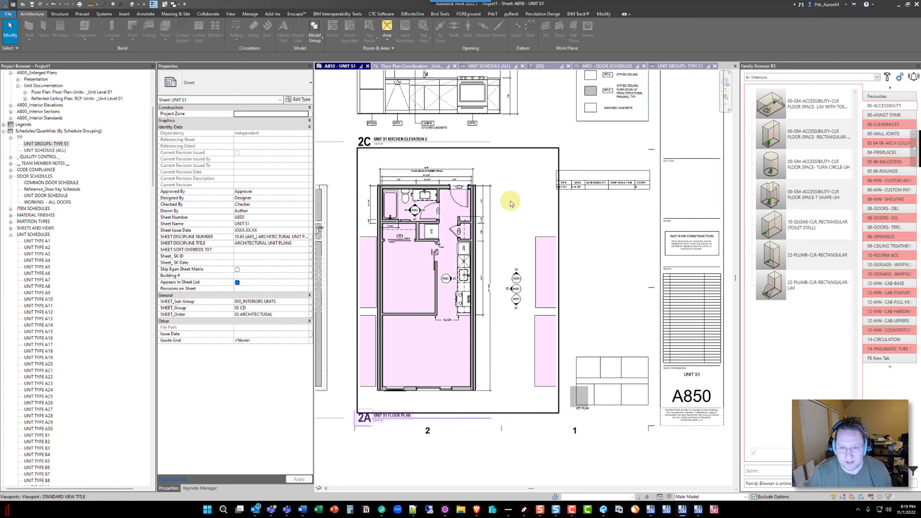
pyautogui.doubleClick(435, 216)
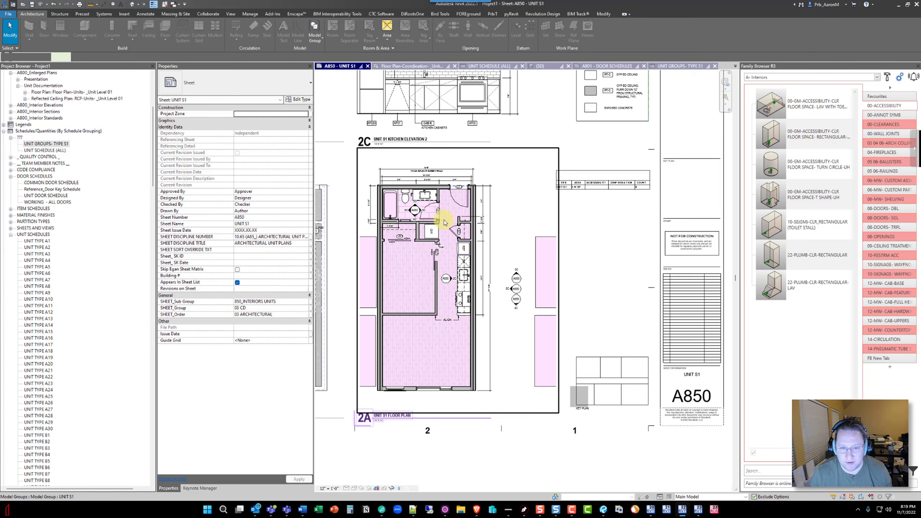
pyautogui.click(390, 194)
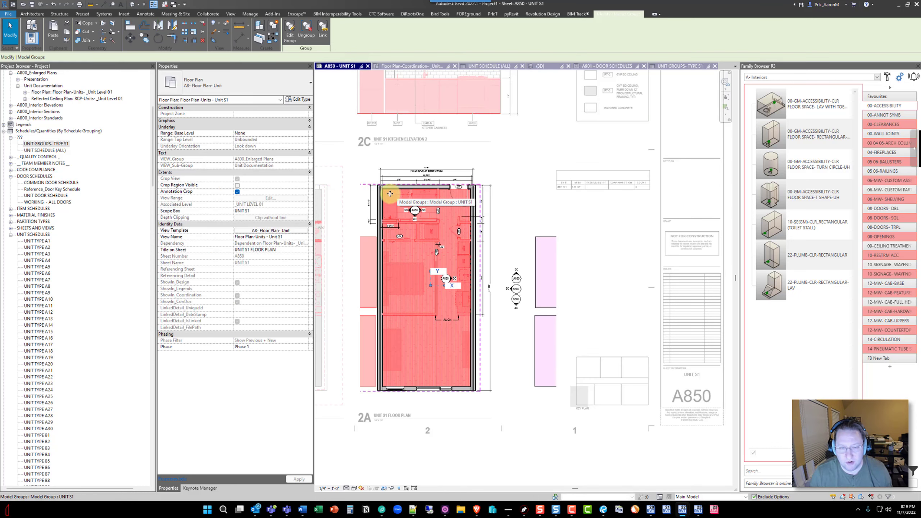
# Give UNIT S1 accessibility FFFGGGHHH and configuration AAABBBCCC in its type parameters
pyautogui.click(300, 100)
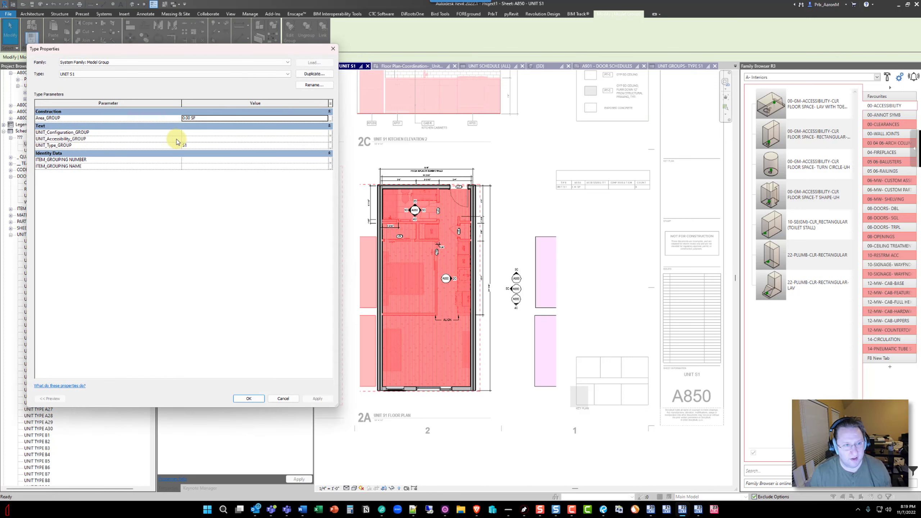
pyautogui.click(202, 138)
pyautogui.write('FFFGGHHH')
pyautogui.press('Escape')
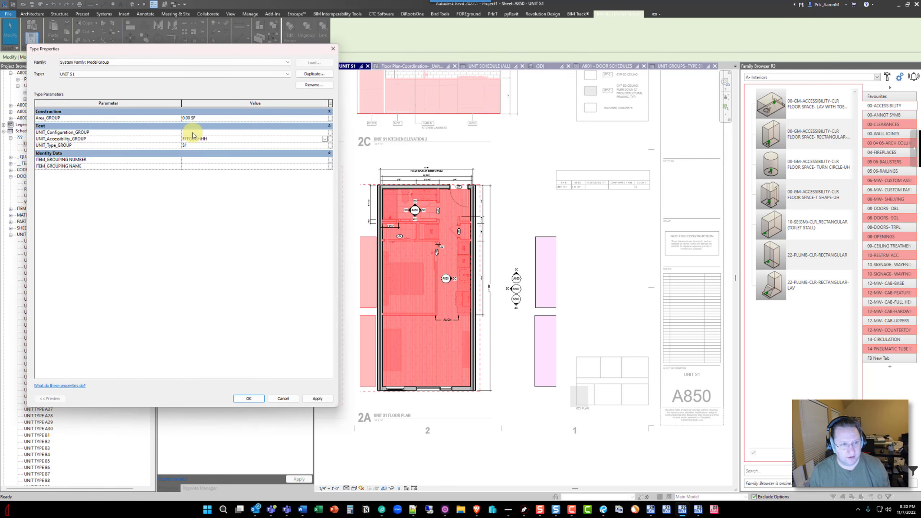
pyautogui.write('AAABBBCCC')
pyautogui.press('Escape')
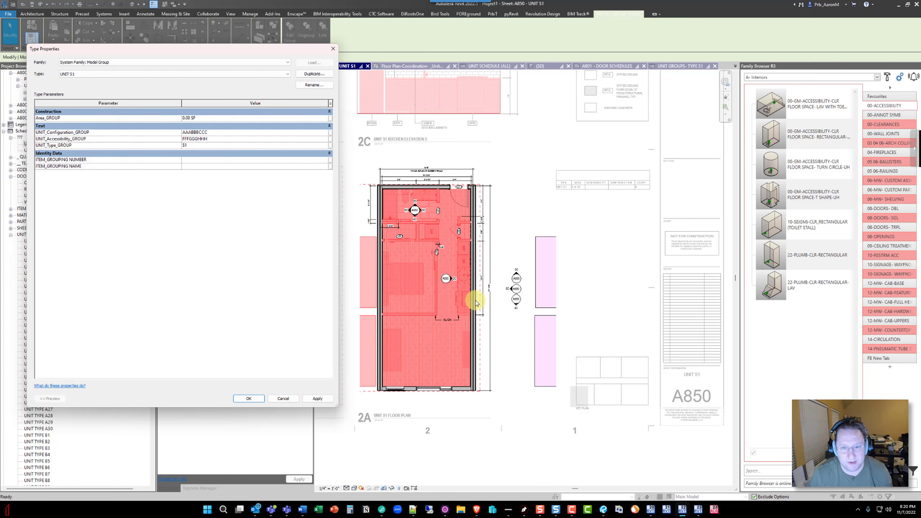
# Apply the new type values and check the A850 schedule for FFFGGGHHH, AAABBBCCC and count 4
pyautogui.click(249, 398)
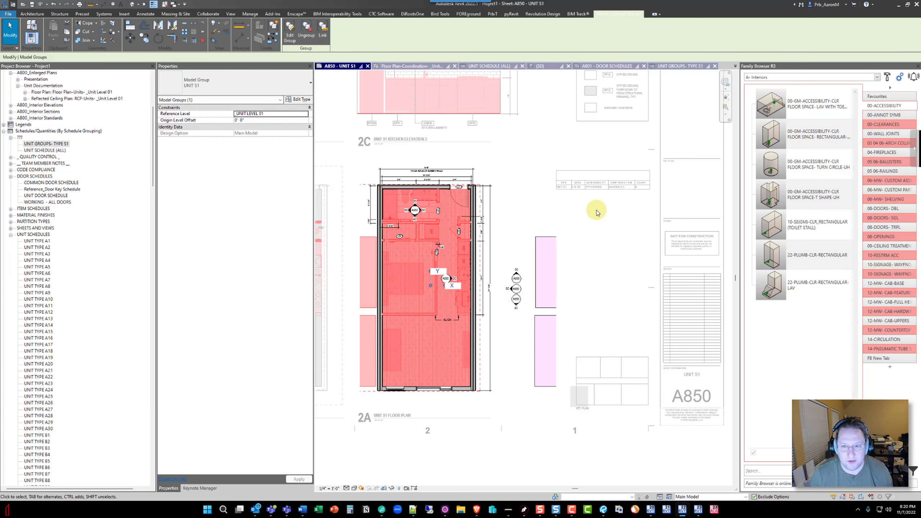
pyautogui.doubleClick(601, 215)
pyautogui.scroll(5, 638, 185)
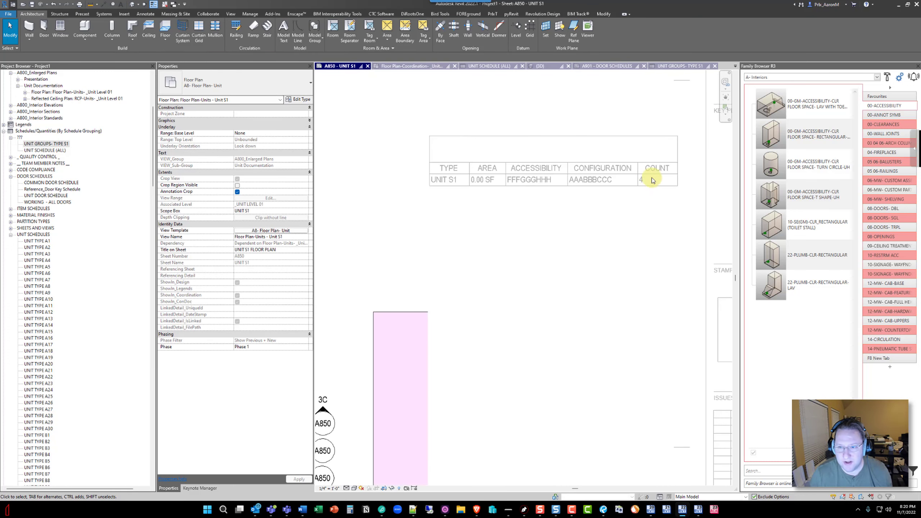
pyautogui.moveTo(644, 185); pyautogui.dragTo(612, 198, button='middle')
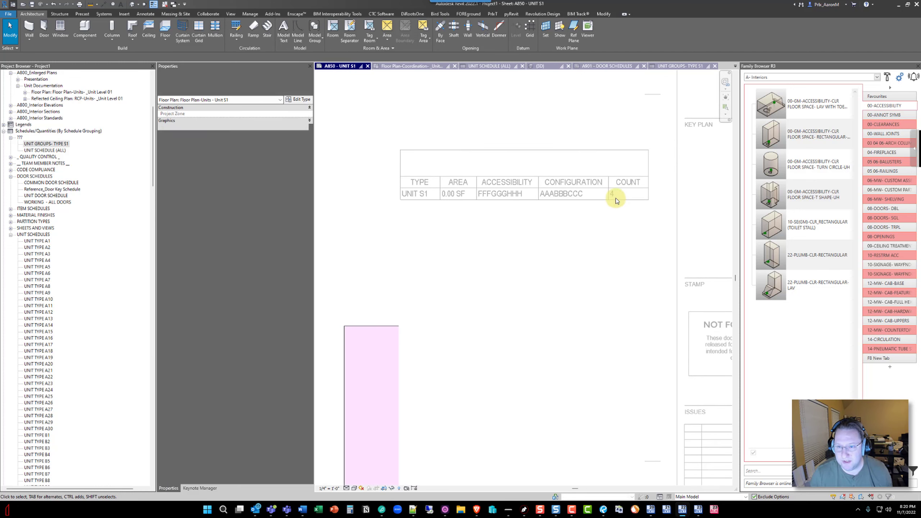
# Deactivate the floor plan viewport and zoom around sheet A850
pyautogui.rightClick(615, 197)
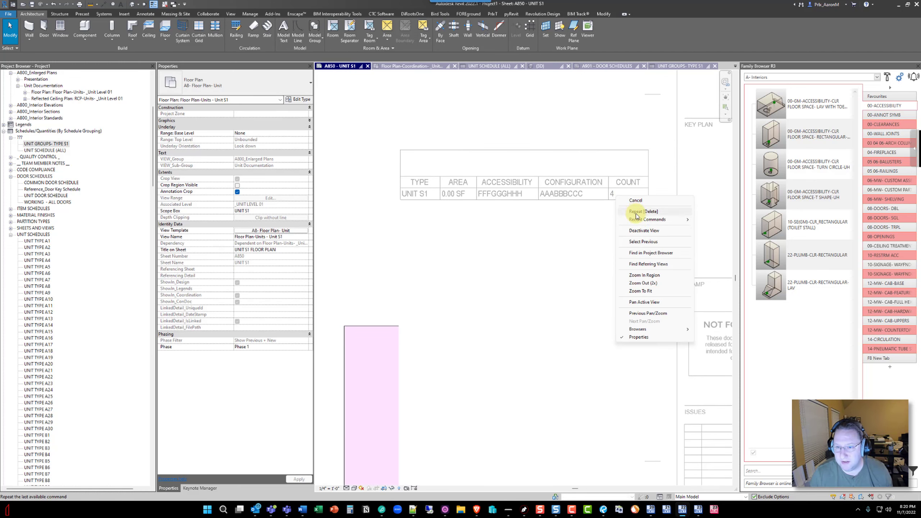
pyautogui.click(638, 232)
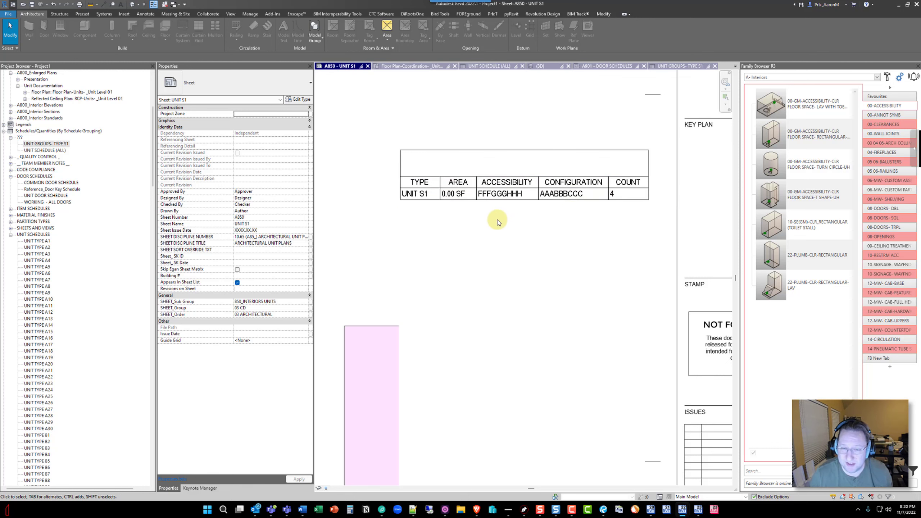
pyautogui.scroll(-4, 456, 213)
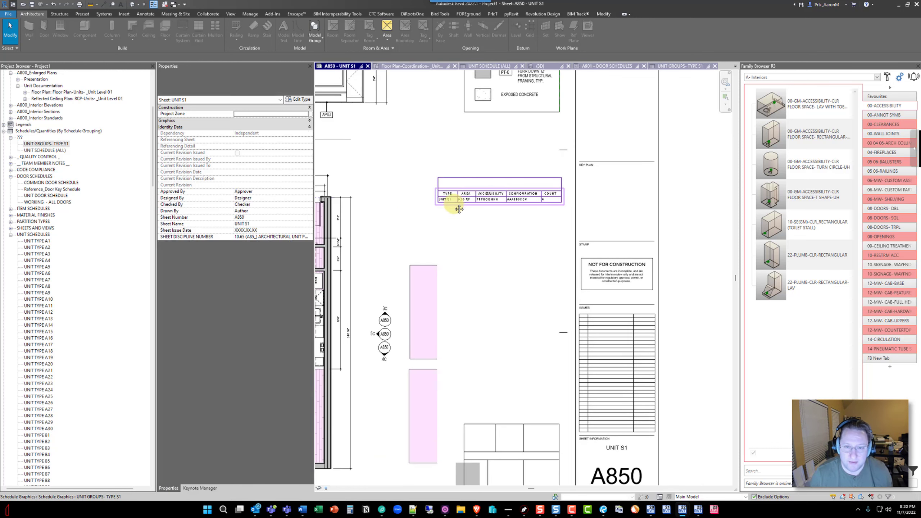
pyautogui.scroll(4, 508, 192)
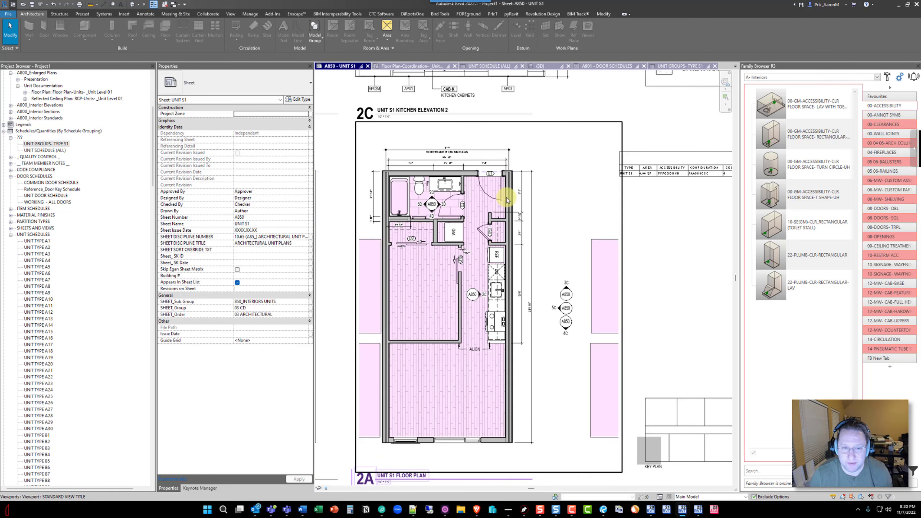
pyautogui.scroll(-2, 472, 199)
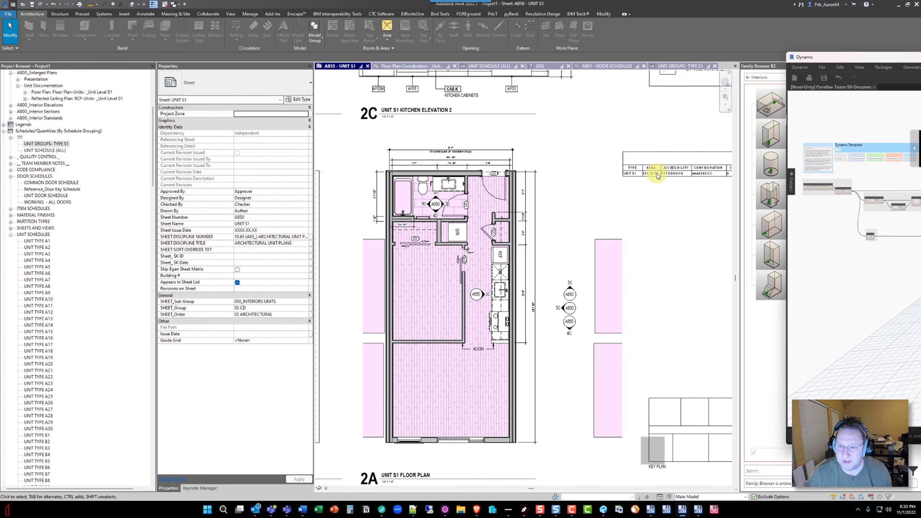
# Pan and zoom the sheet to check the schedule's AREA column reads 586.10 SF for UNIT S1
pyautogui.scroll(5, 658, 178)
pyautogui.moveTo(662, 186); pyautogui.dragTo(467, 189, button='middle')
pyautogui.scroll(-3, 431, 193)
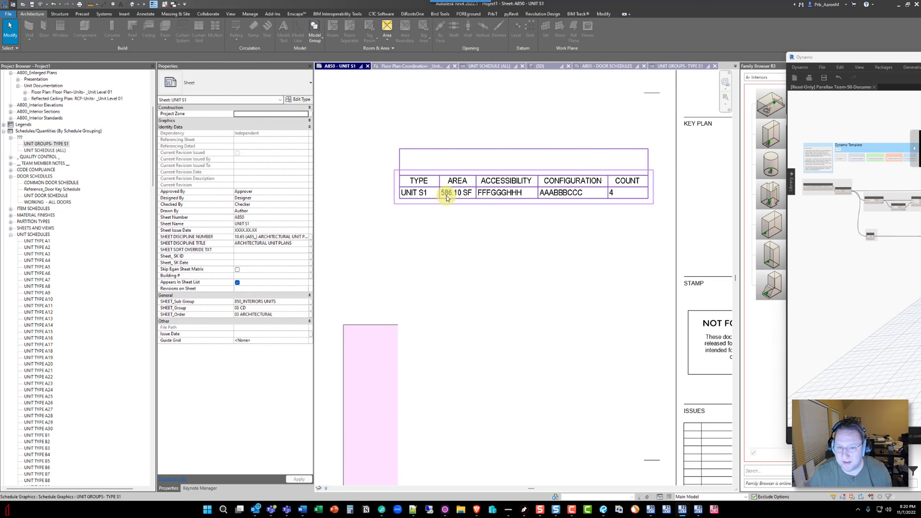
pyautogui.scroll(-2, 447, 198)
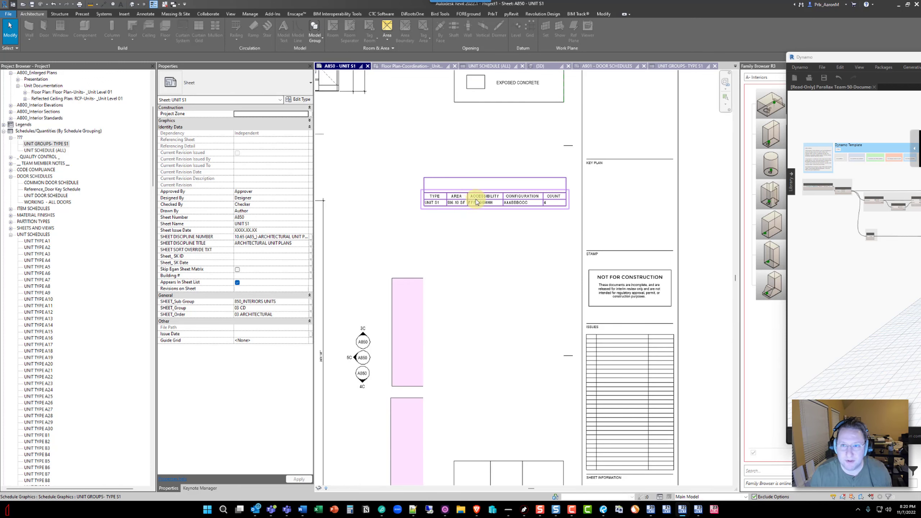
pyautogui.moveTo(475, 200); pyautogui.dragTo(510, 204, button='middle')
# Open UNIT SCHEDULE (ALL) and review the areas: S1 at 586.10 SF; A21, B11, C1 at 0.00 SF
pyautogui.click(487, 66)
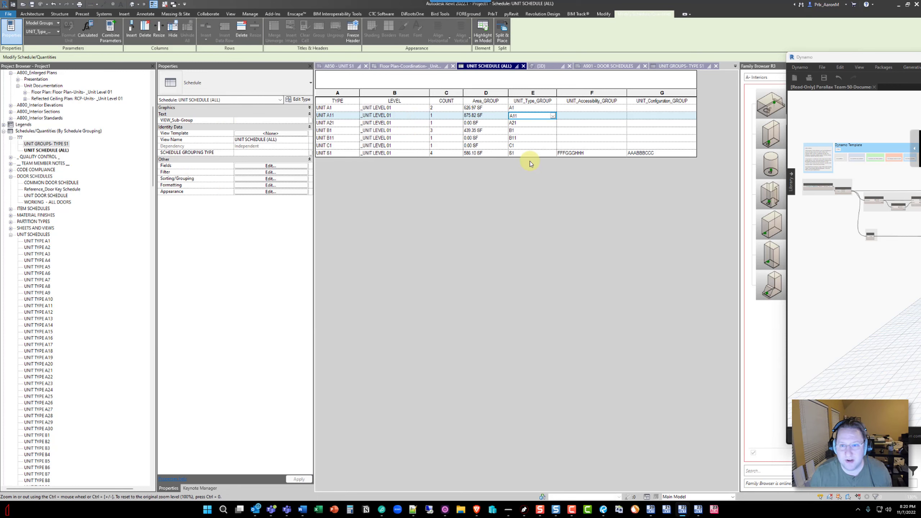
pyautogui.moveTo(689, 160); pyautogui.dragTo(344, 160)
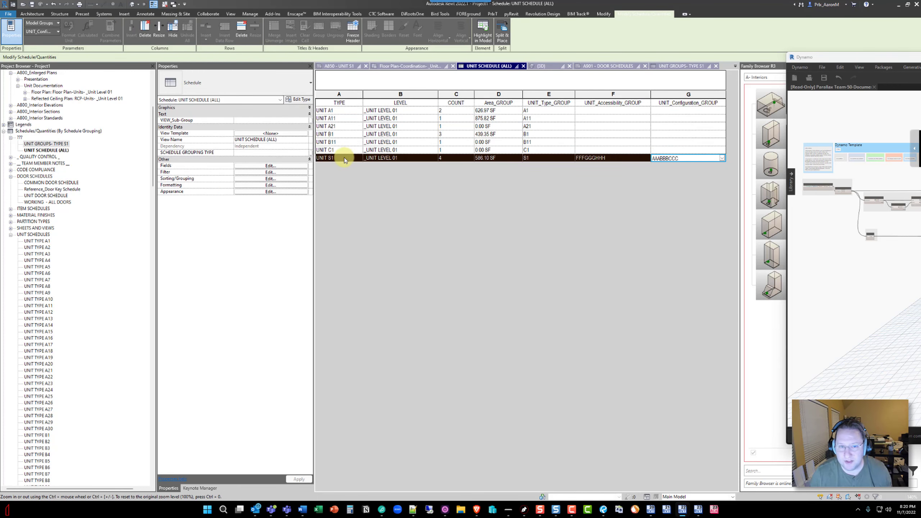
pyautogui.click(500, 159)
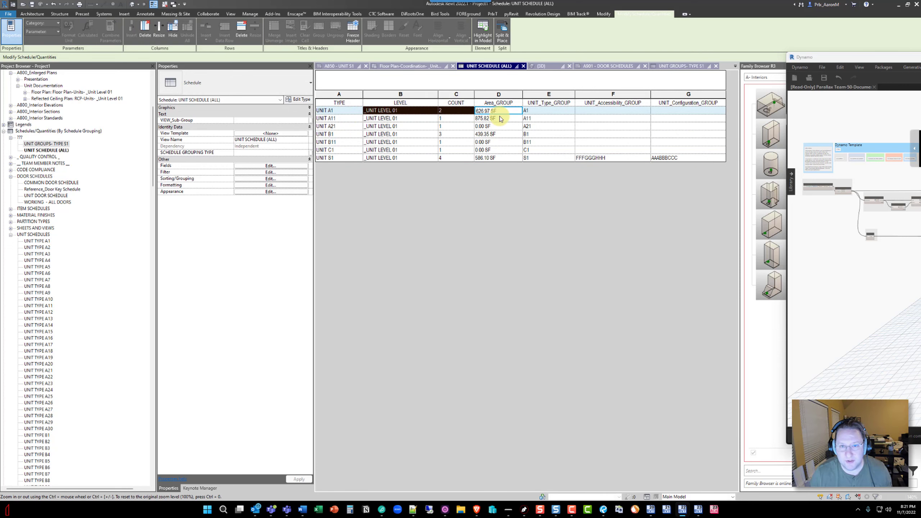
pyautogui.click(486, 127)
pyautogui.moveTo(451, 133); pyautogui.dragTo(464, 152)
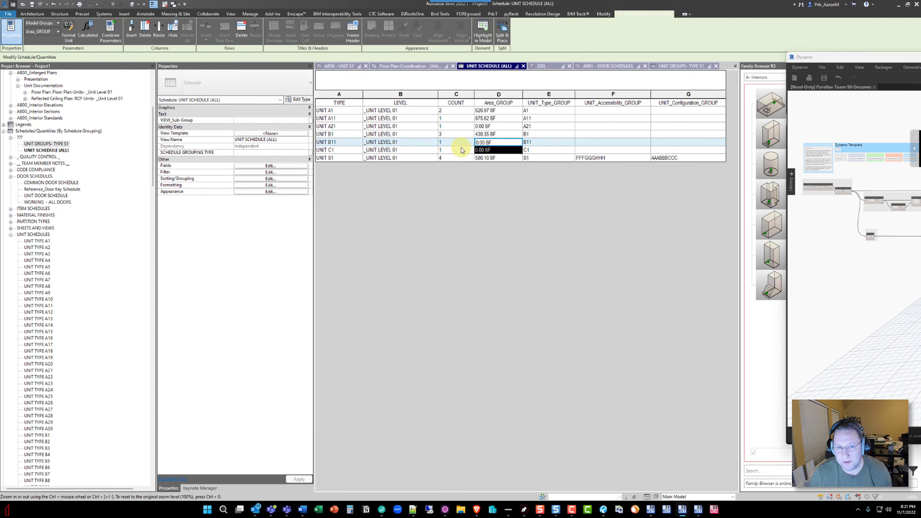
pyautogui.moveTo(335, 141); pyautogui.dragTo(408, 152)
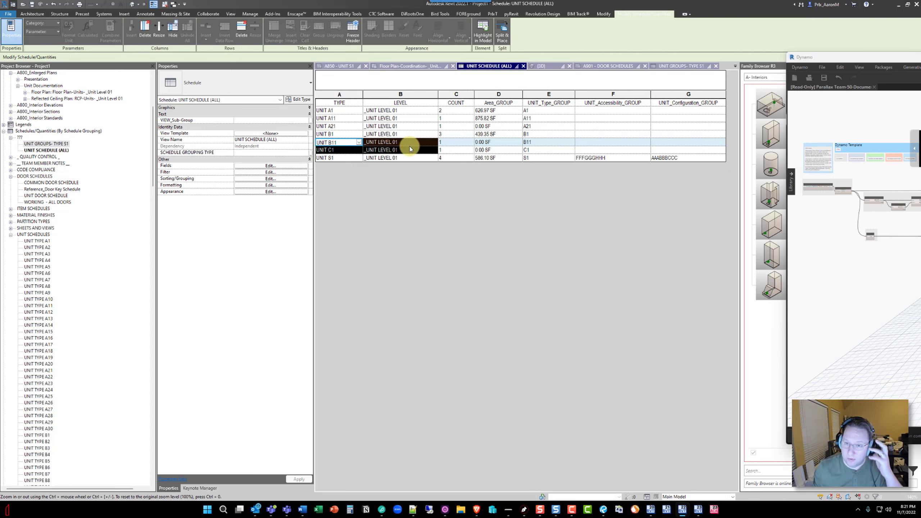
# Return to sheet A850 - UNIT S1, dismiss the save reminder, and move Dynamo over the sheet
pyautogui.click(337, 66)
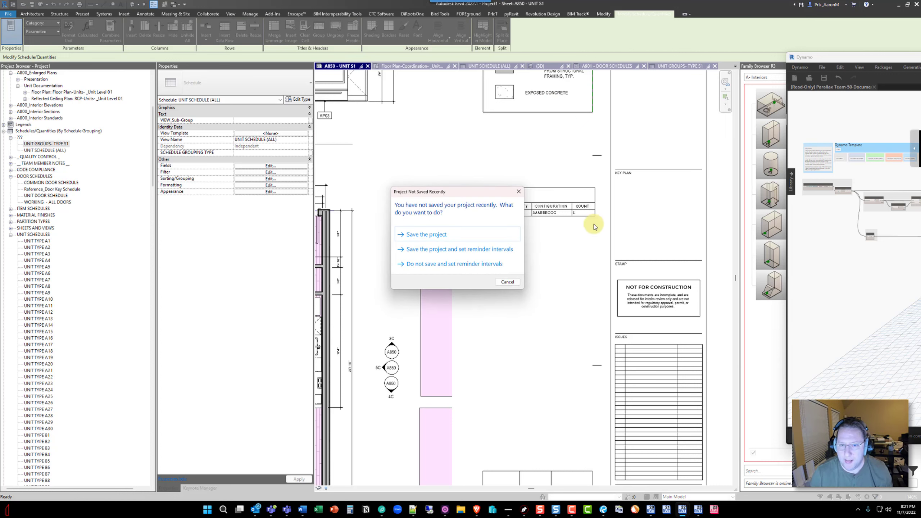
pyautogui.click(518, 191)
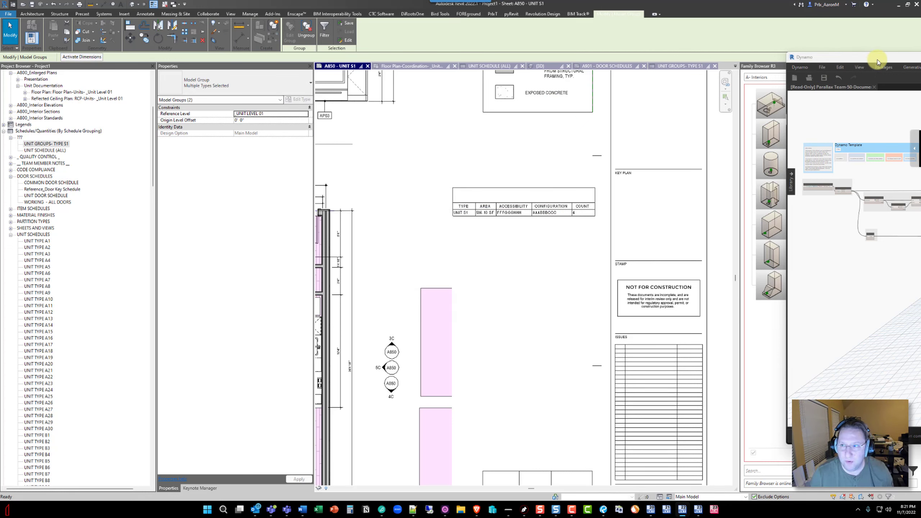
pyautogui.moveTo(878, 60); pyautogui.dragTo(197, 73)
pyautogui.moveTo(313, 124); pyautogui.dragTo(354, 147, button='middle')
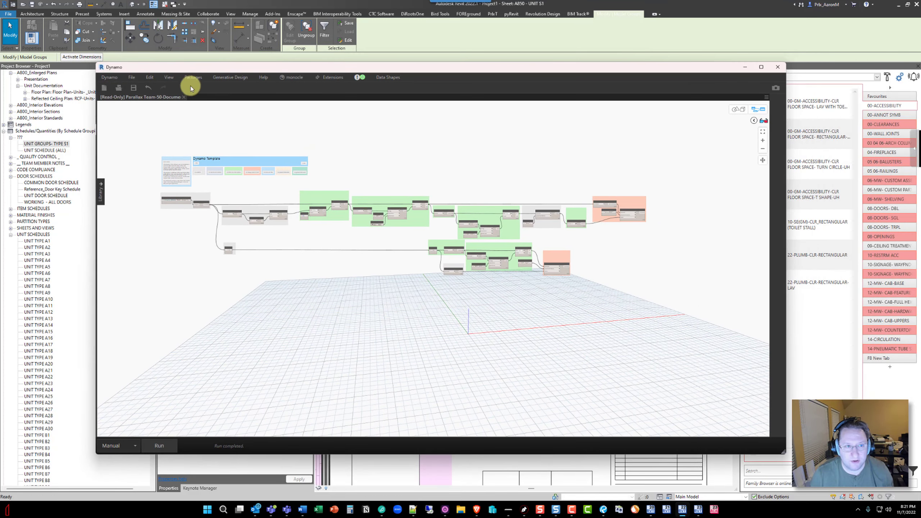
pyautogui.click(293, 77)
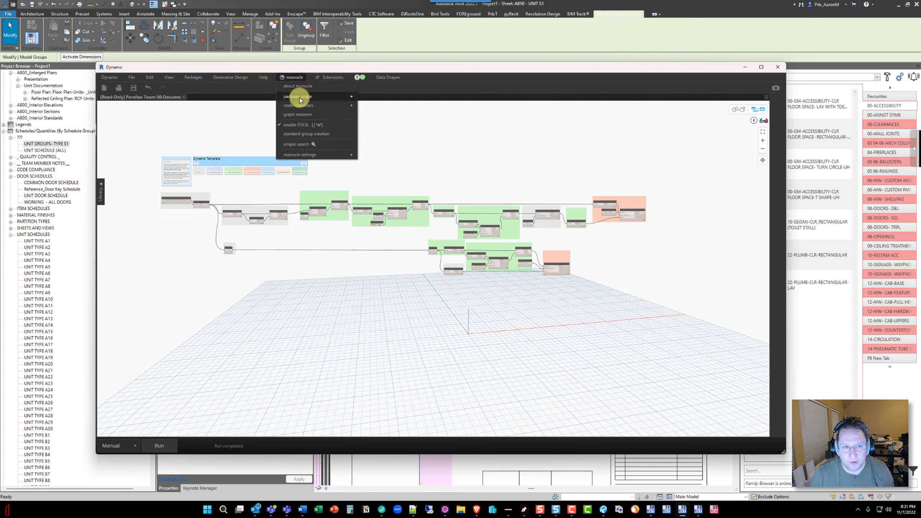
pyautogui.moveTo(300, 97)
pyautogui.click(402, 95)
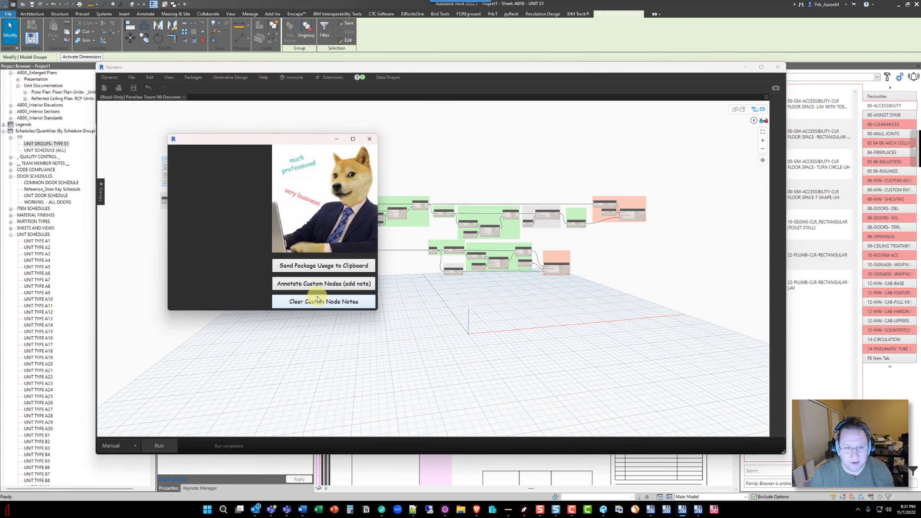
pyautogui.click(328, 284)
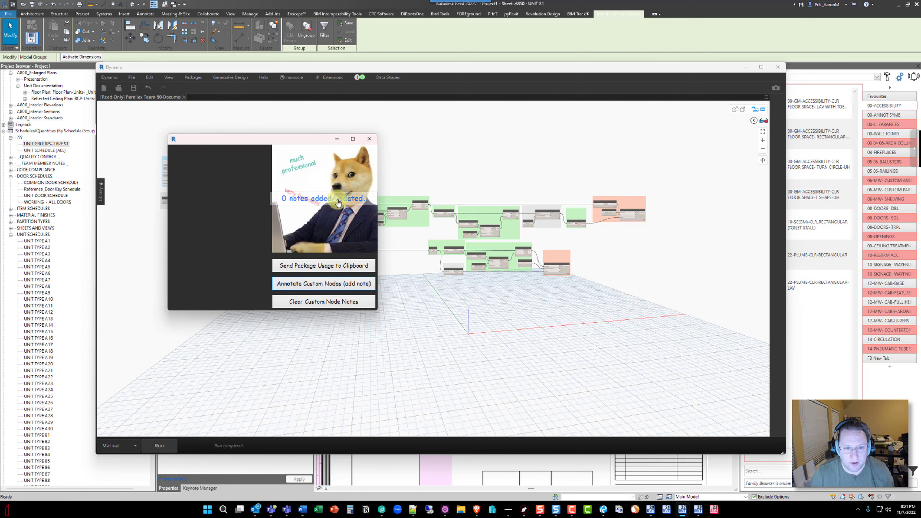
pyautogui.click(374, 139)
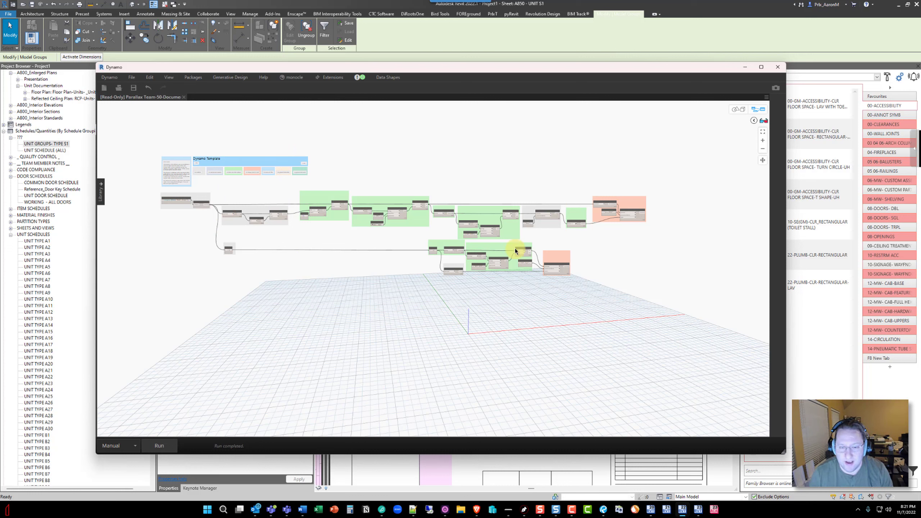
# Inspect the preview of the node collecting all model groups
pyautogui.moveTo(267, 236); pyautogui.dragTo(383, 232, button='middle')
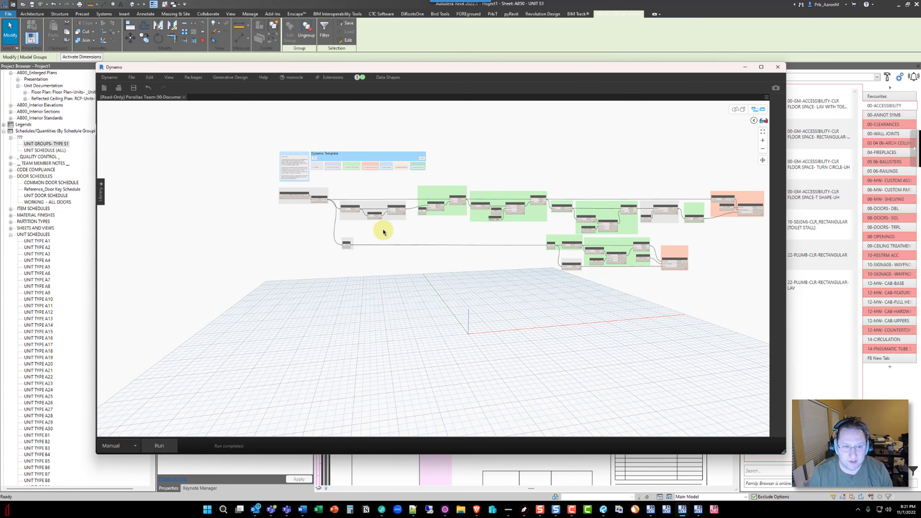
pyautogui.scroll(5, 297, 212)
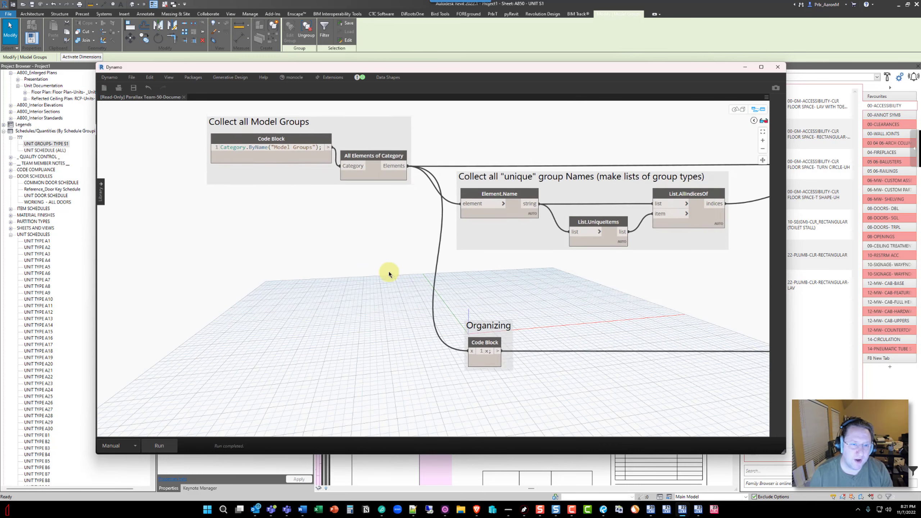
pyautogui.scroll(2, 399, 283)
pyautogui.scroll(2, 366, 261)
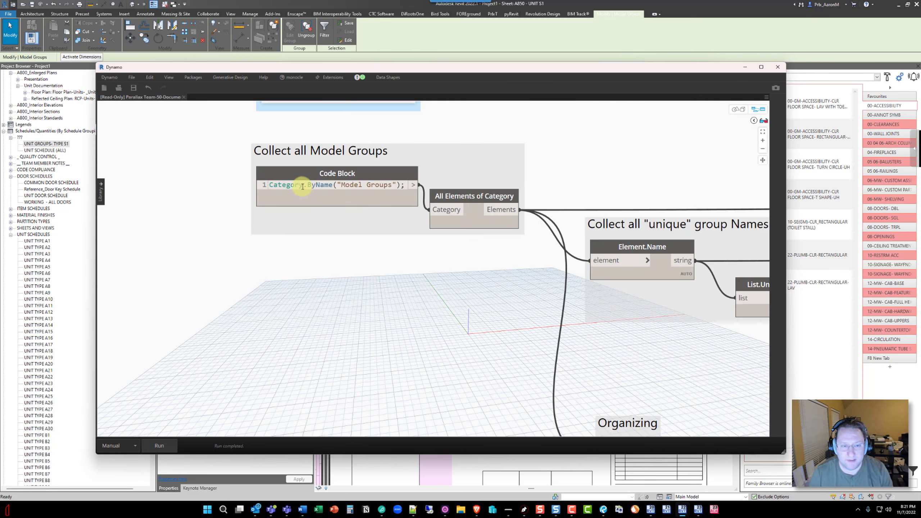
pyautogui.click(452, 198)
pyautogui.moveTo(374, 188)
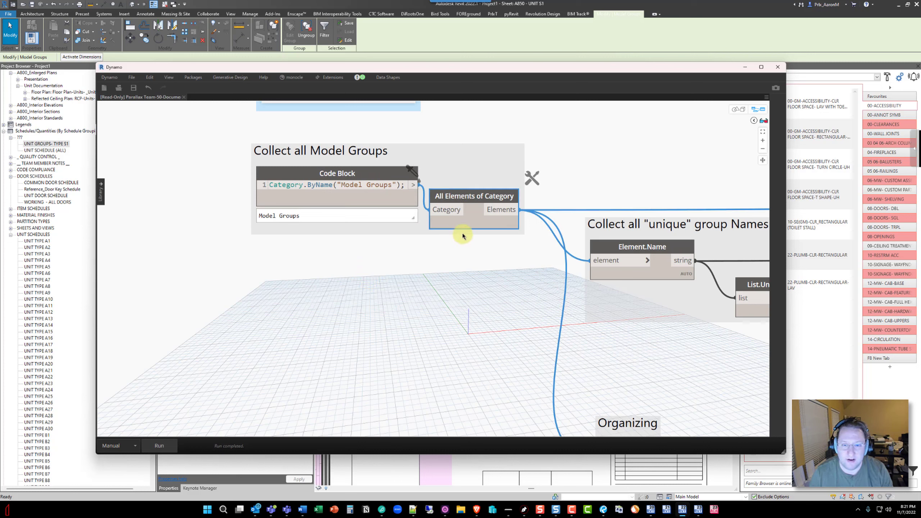
pyautogui.moveTo(488, 210)
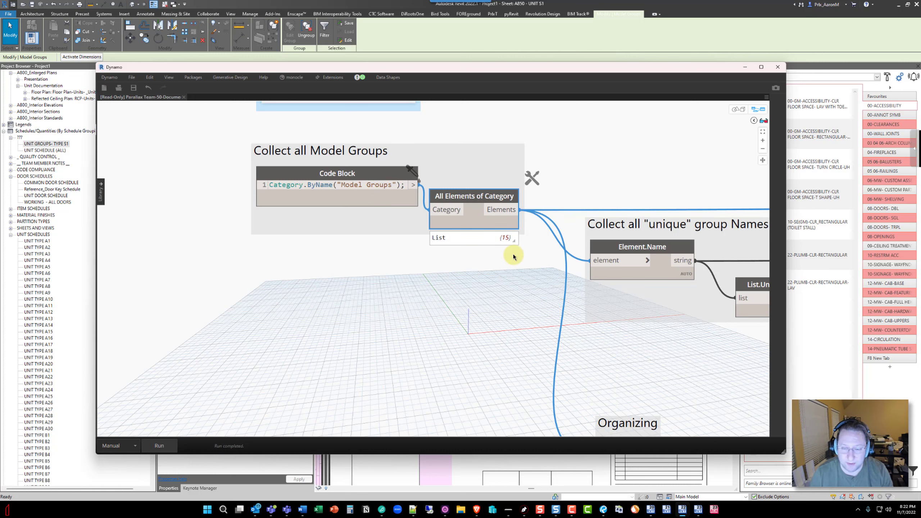
# Check the group-type sorting node previews and pin the List.AllIndicesOf per-name index lists open
pyautogui.scroll(-3, 512, 255)
pyautogui.moveTo(420, 244); pyautogui.dragTo(224, 211, button='middle')
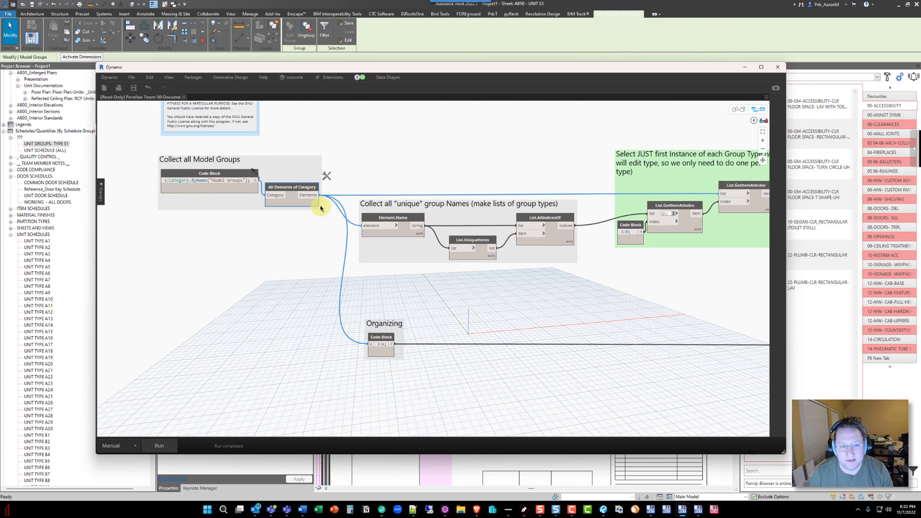
pyautogui.moveTo(315, 214)
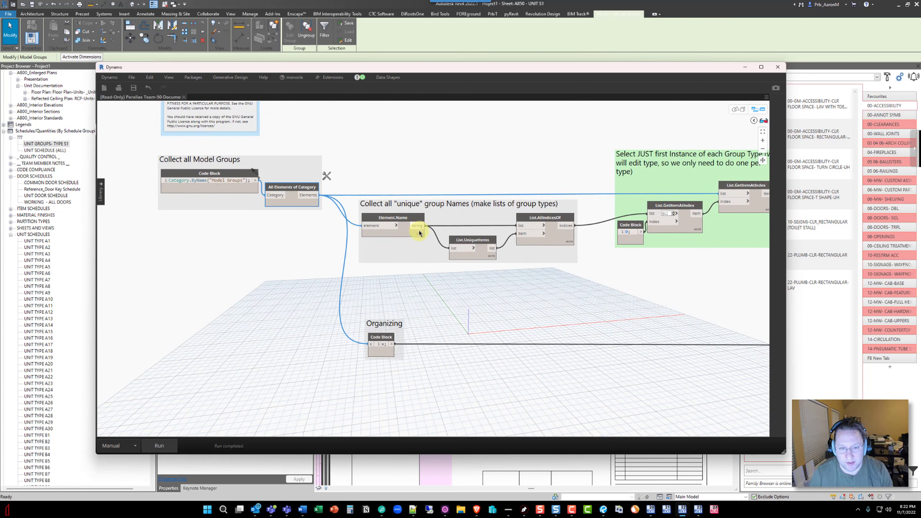
pyautogui.moveTo(420, 241)
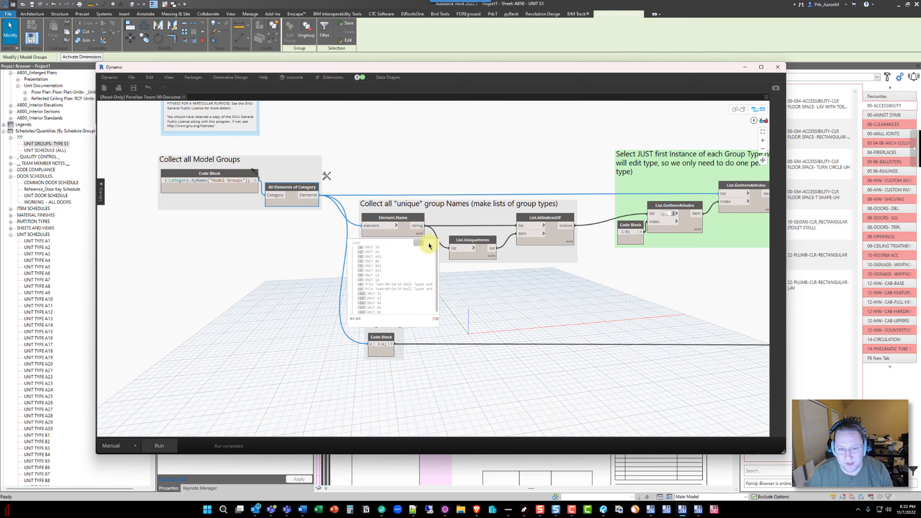
pyautogui.moveTo(489, 265)
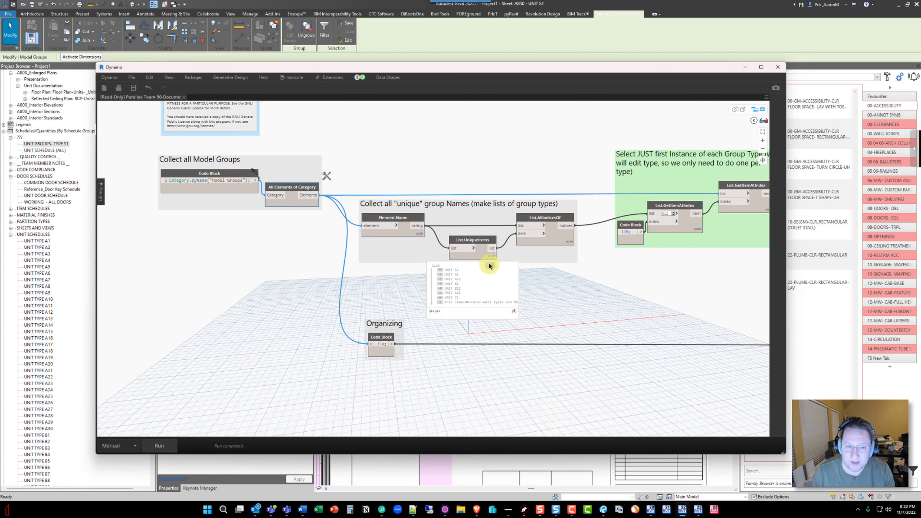
pyautogui.click(489, 266)
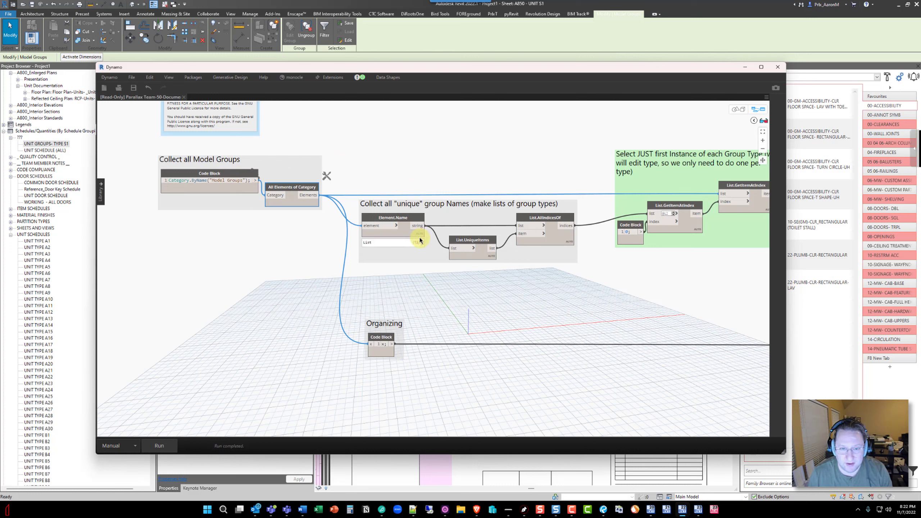
pyautogui.moveTo(492, 266)
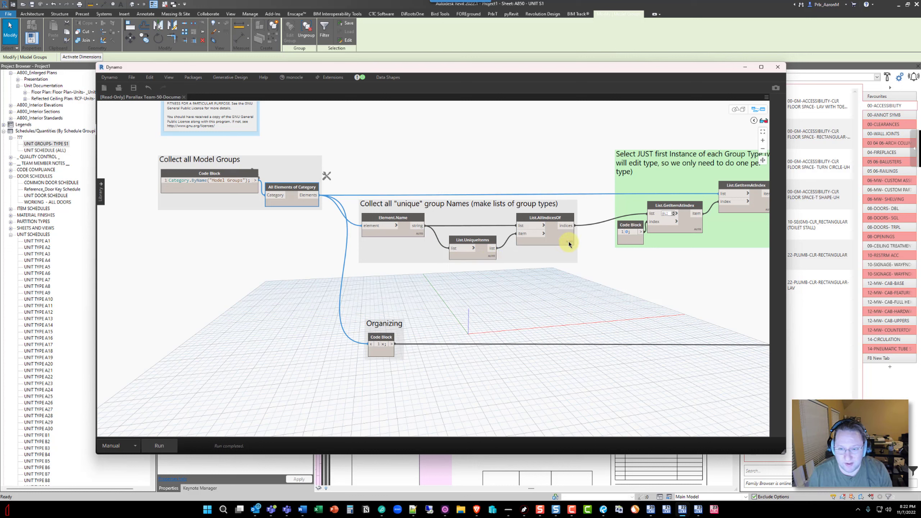
pyautogui.moveTo(569, 250)
pyautogui.click(567, 252)
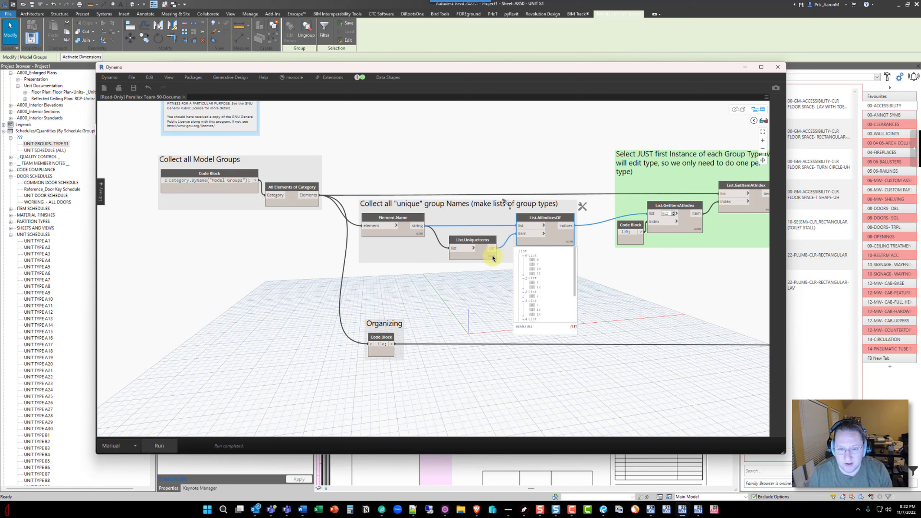
pyautogui.moveTo(491, 265)
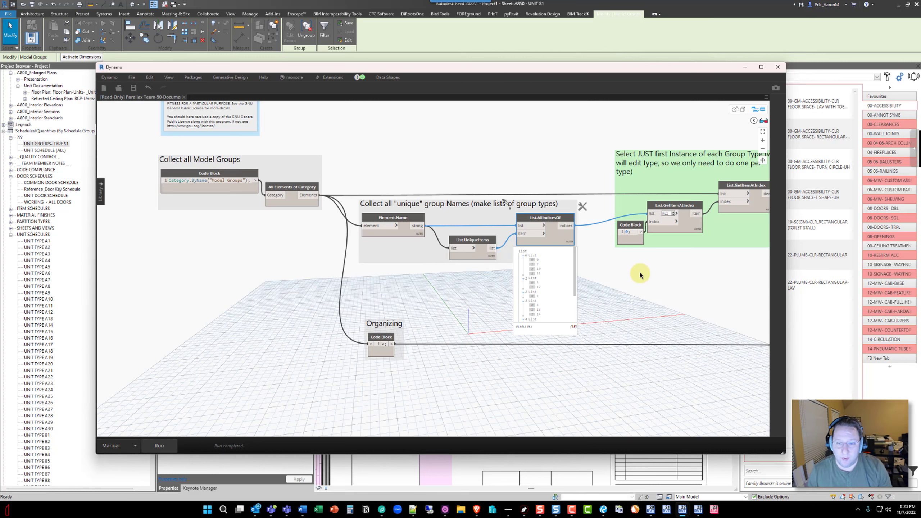
pyautogui.scroll(2, 637, 269)
pyautogui.moveTo(637, 269); pyautogui.dragTo(477, 260, button='middle')
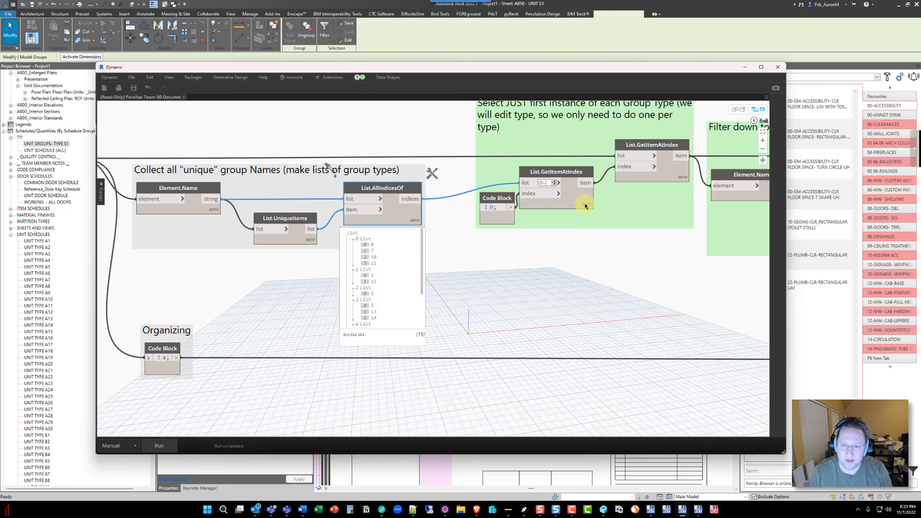
pyautogui.moveTo(588, 214)
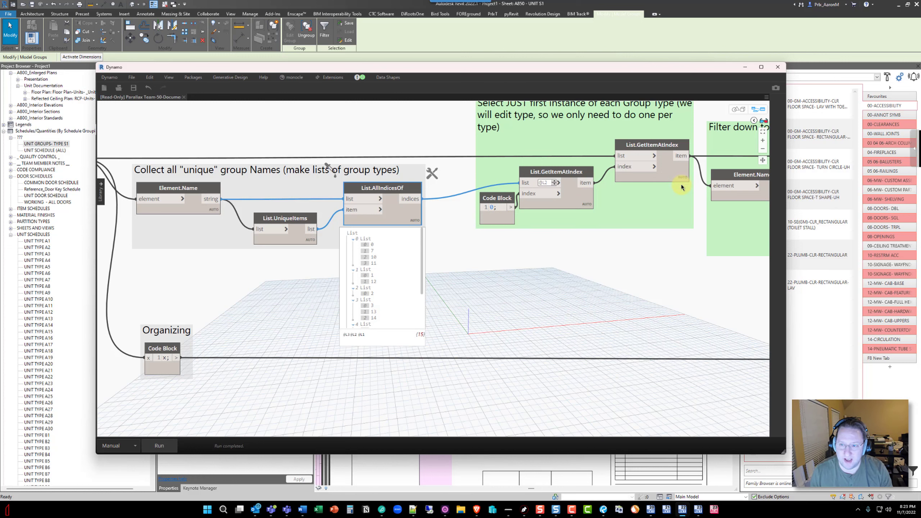
pyautogui.moveTo(681, 189)
pyautogui.moveTo(656, 259); pyautogui.dragTo(563, 283, button='middle')
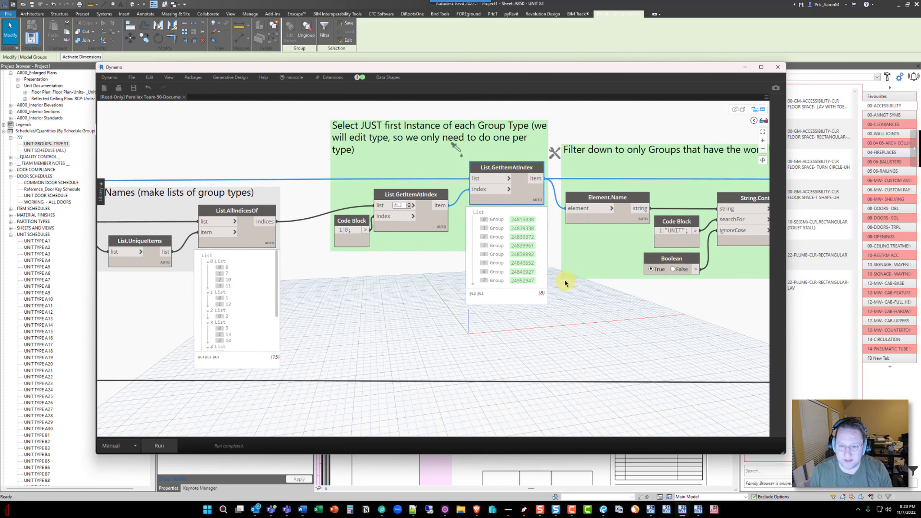
pyautogui.scroll(-3, 545, 290)
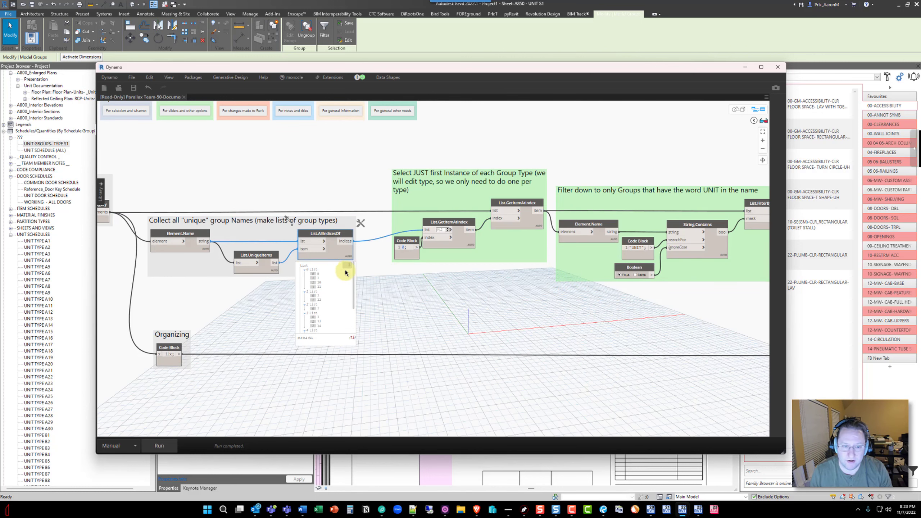
pyautogui.moveTo(364, 264); pyautogui.dragTo(94, 255, button='middle')
pyautogui.moveTo(341, 235)
pyautogui.click(341, 239)
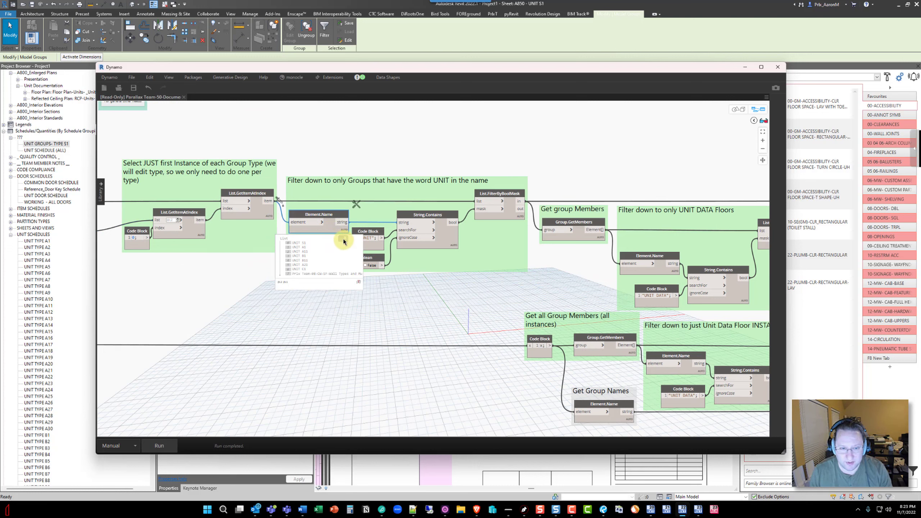
pyautogui.click(342, 240)
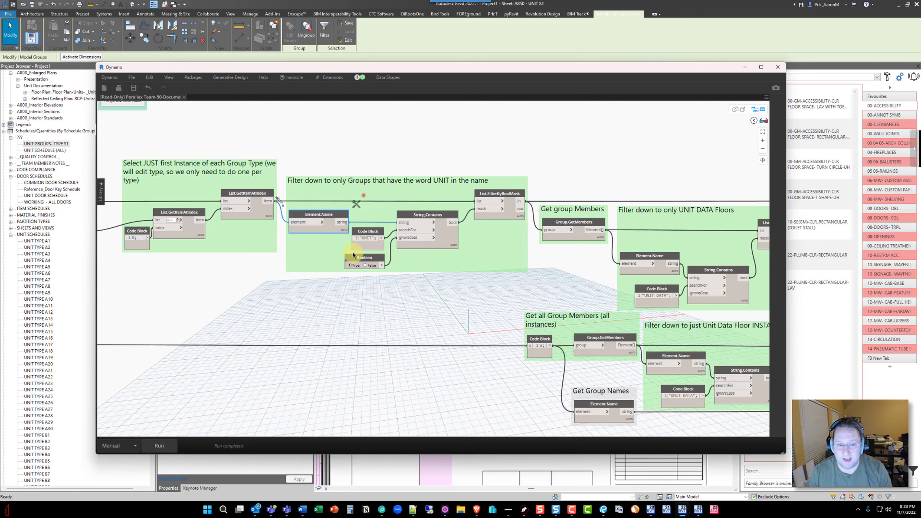
pyautogui.moveTo(364, 240)
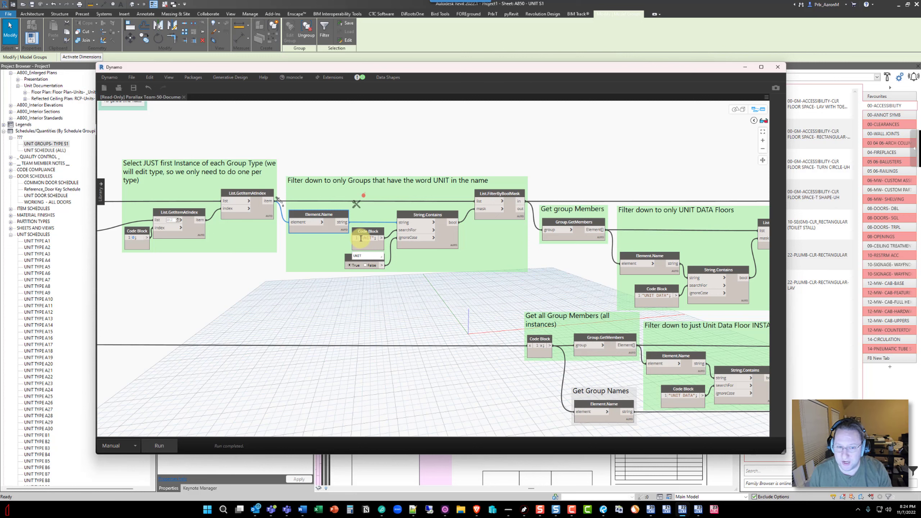
pyautogui.moveTo(361, 238); pyautogui.dragTo(398, 296)
# Open and close the filtered unit group list preview in Read Floor Areas
pyautogui.moveTo(450, 276); pyautogui.dragTo(413, 243, button='middle')
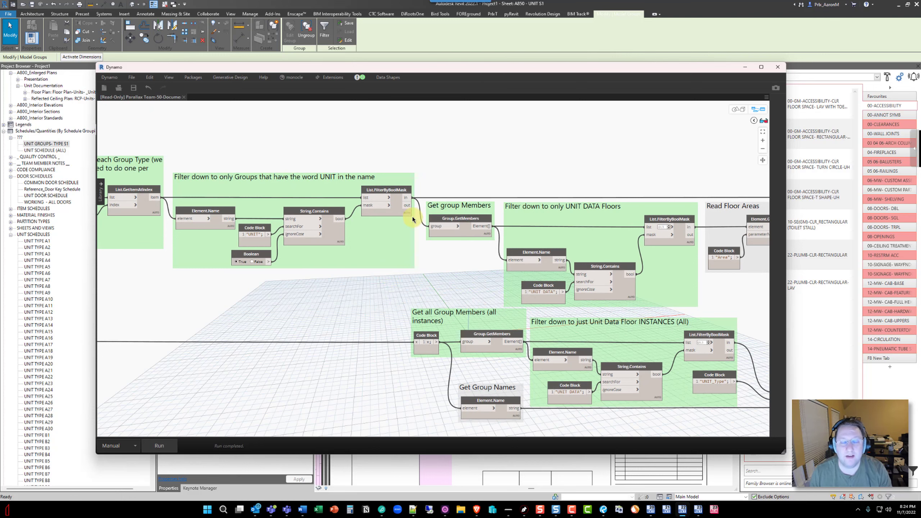
pyautogui.scroll(3, 412, 218)
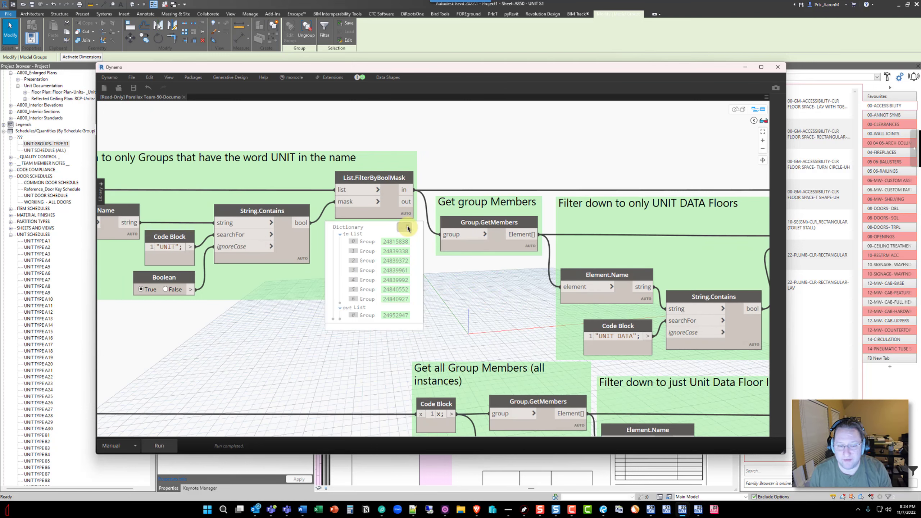
pyautogui.click(408, 228)
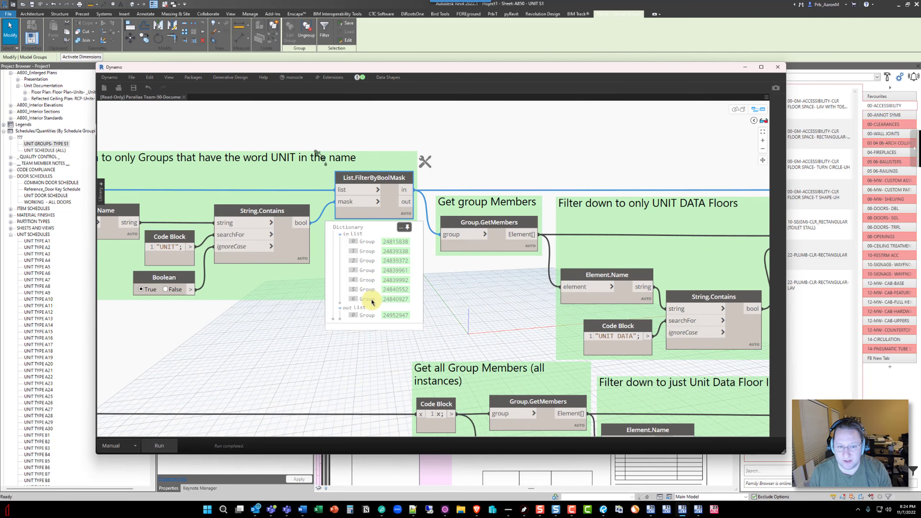
pyautogui.click(404, 227)
# Pin the group members list preview, collapse its seven sublists, and shrink it to summary
pyautogui.moveTo(481, 278); pyautogui.dragTo(387, 230, button='middle')
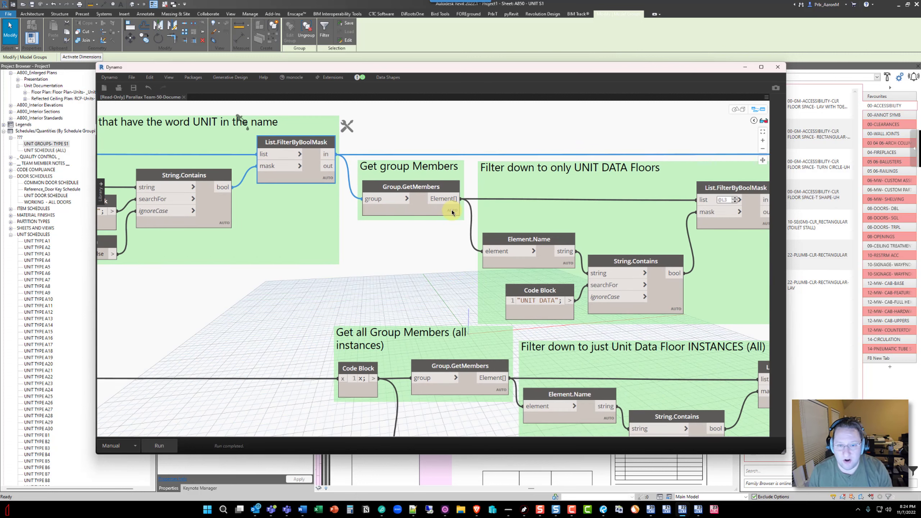
pyautogui.moveTo(452, 219)
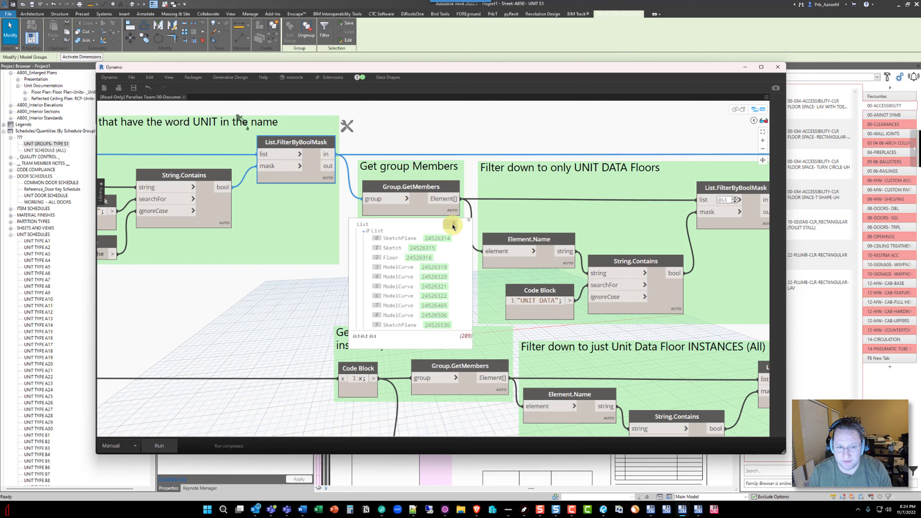
pyautogui.click(453, 224)
pyautogui.click(364, 230)
pyautogui.click(364, 237)
pyautogui.click(364, 244)
pyautogui.click(364, 251)
pyautogui.click(364, 258)
pyautogui.click(364, 264)
pyautogui.click(364, 271)
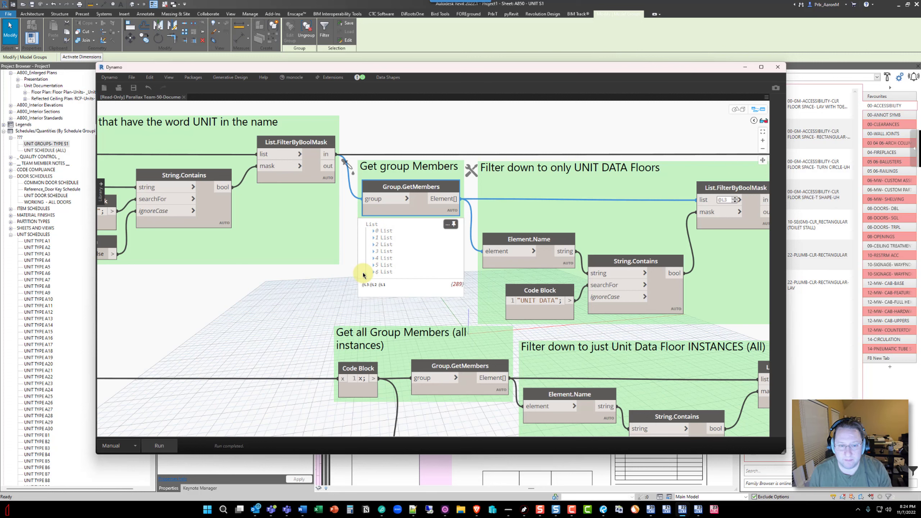
pyautogui.click(449, 226)
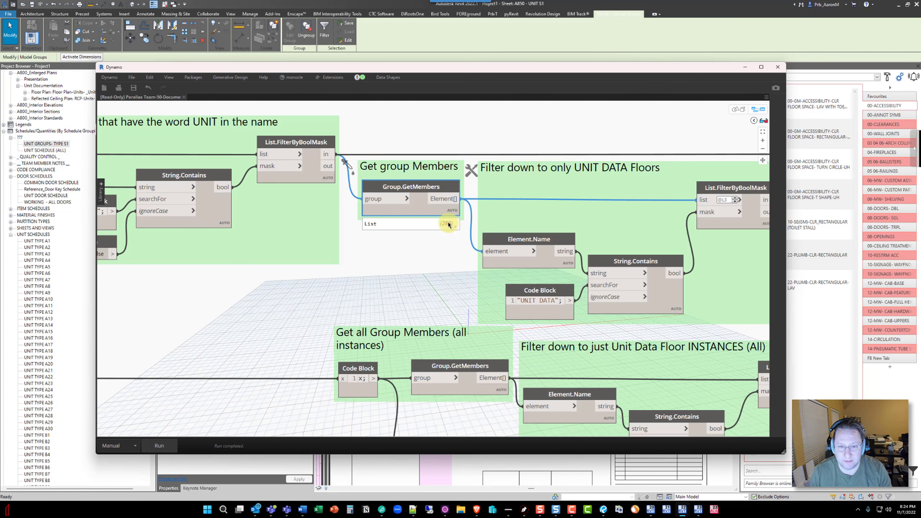
# Check which members contain UNIT DATA and show the Floor elements passing List.FilterByBoolMask
pyautogui.scroll(-2, 447, 225)
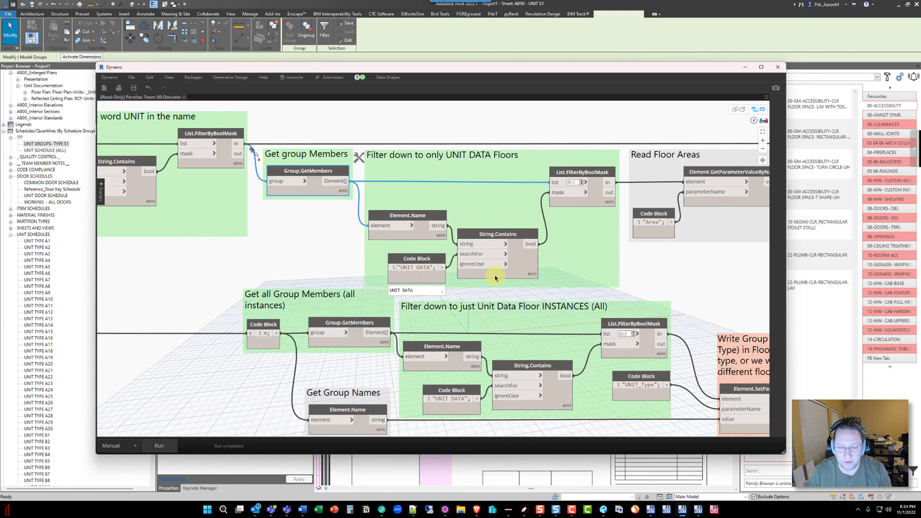
pyautogui.click(512, 285)
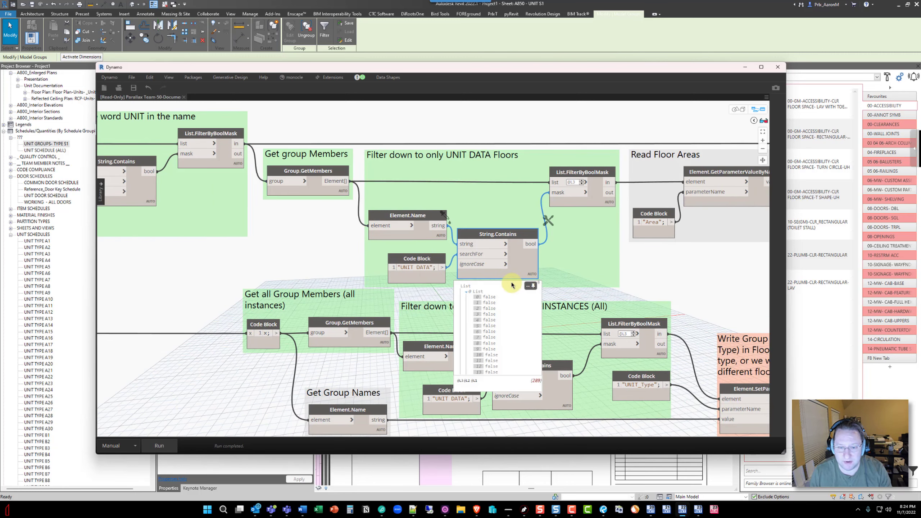
pyautogui.scroll(-10, 510, 296)
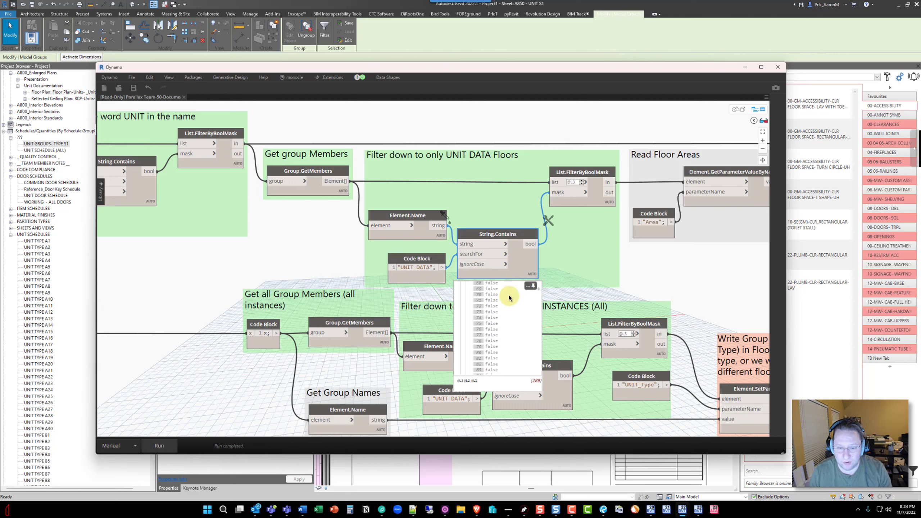
pyautogui.scroll(-10, 510, 297)
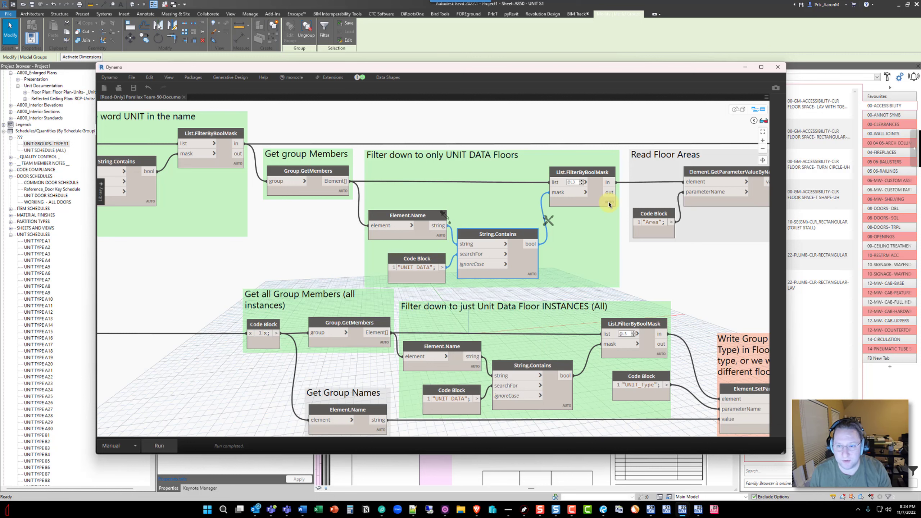
pyautogui.click(610, 224)
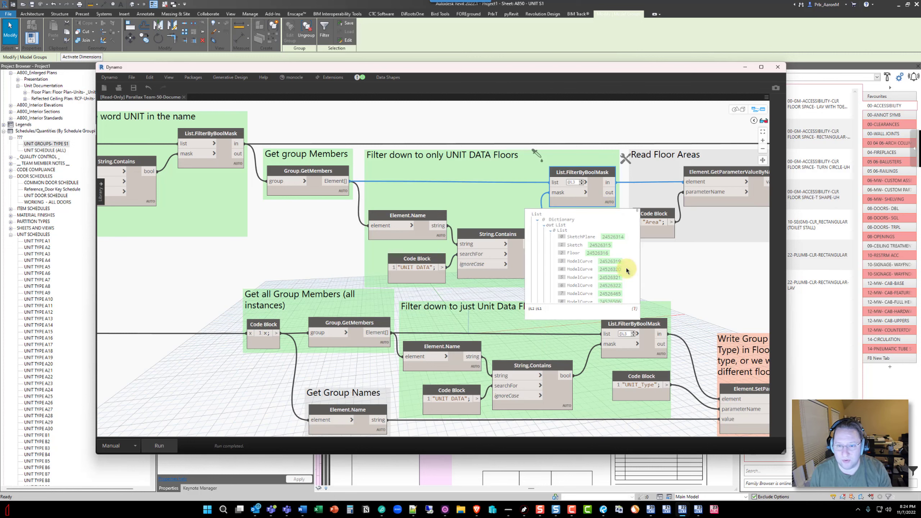
pyautogui.moveTo(615, 265); pyautogui.dragTo(562, 250, button='middle')
pyautogui.click(488, 211)
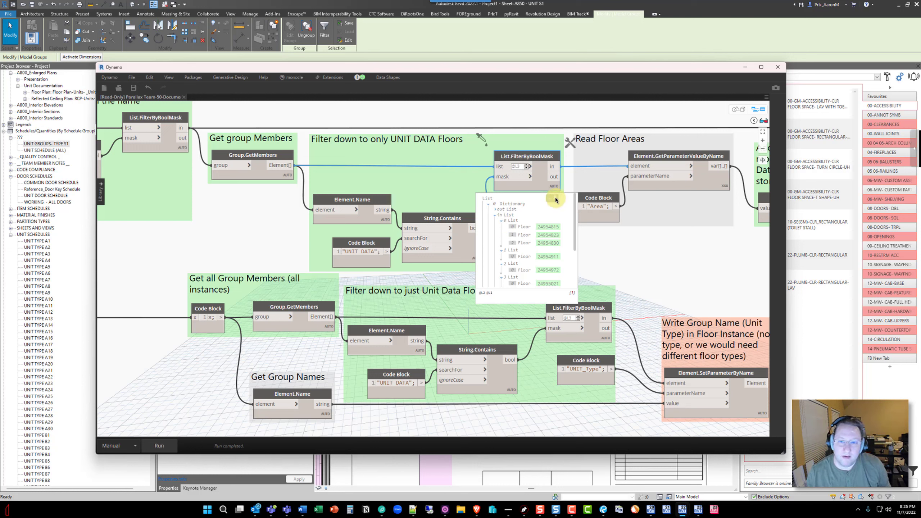
# Inspect the floor area values read by GetParameterValueByName in Read Floor Areas
pyautogui.moveTo(578, 203); pyautogui.dragTo(448, 185, button='middle')
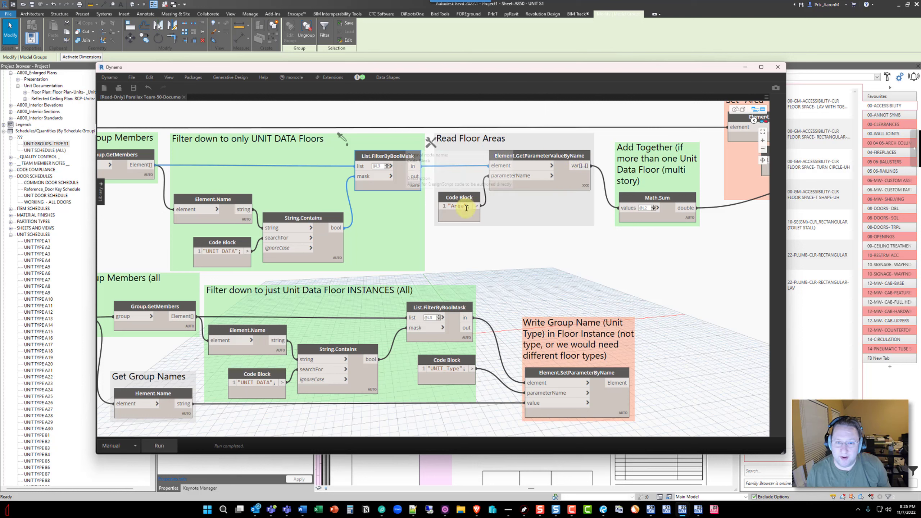
pyautogui.moveTo(463, 207)
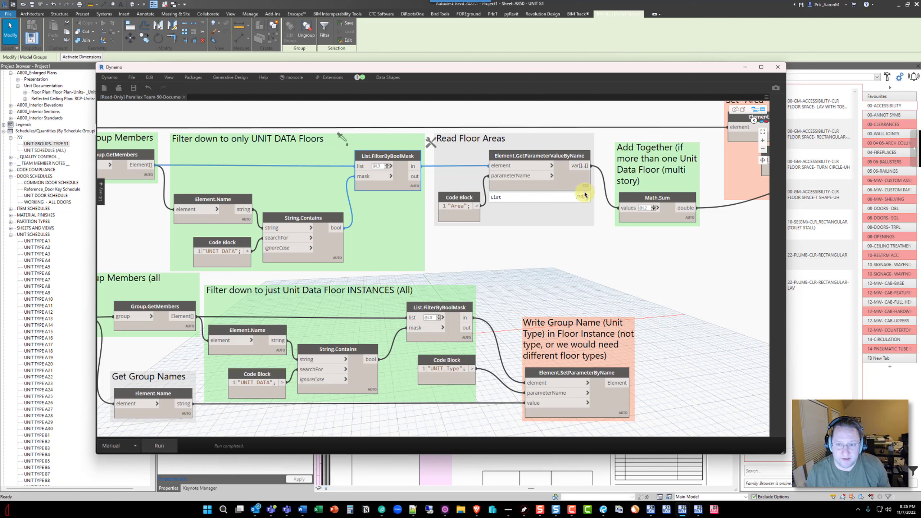
pyautogui.click(584, 200)
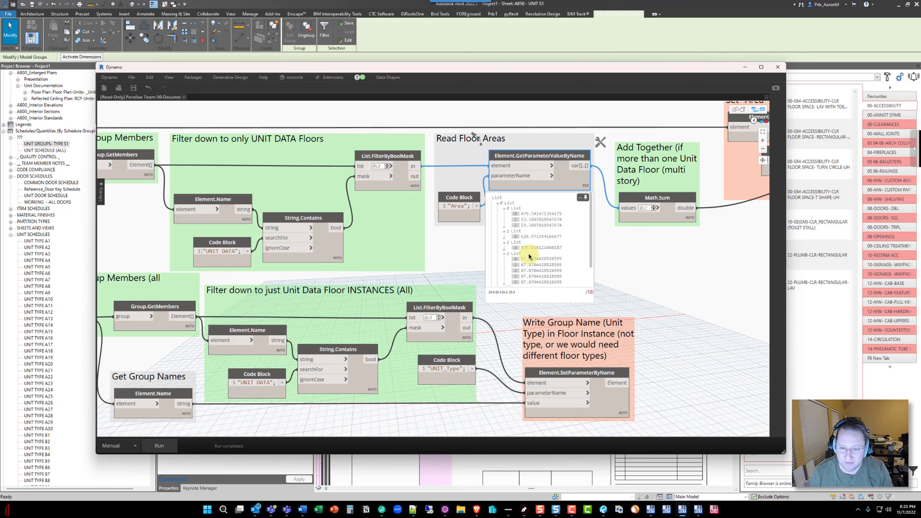
pyautogui.scroll(-2, 532, 227)
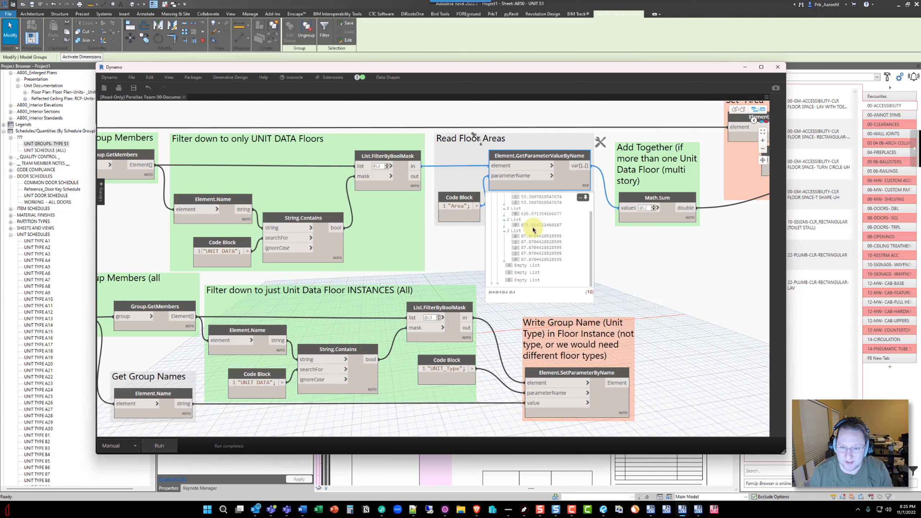
pyautogui.scroll(2, 533, 231)
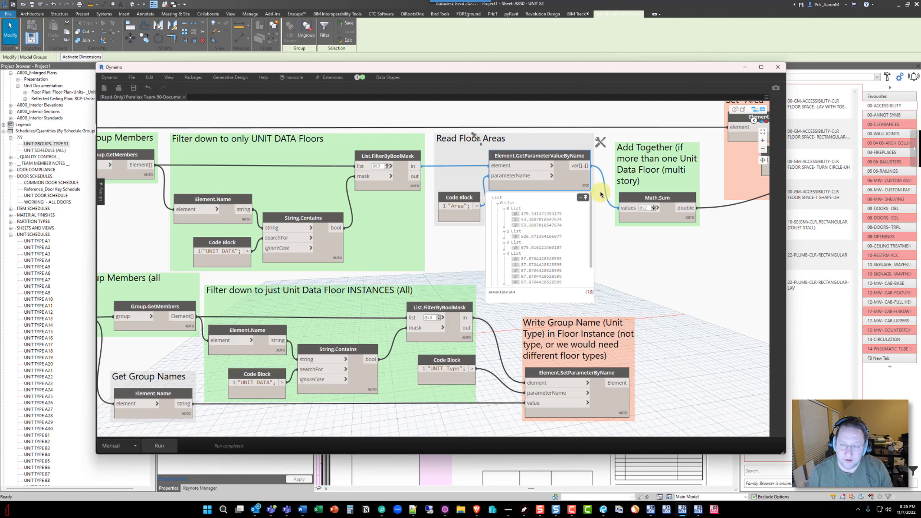
# Review the per-unit Math.Sum totals feeding the Area_GROUP parameter
pyautogui.moveTo(654, 216); pyautogui.dragTo(582, 217, button='middle')
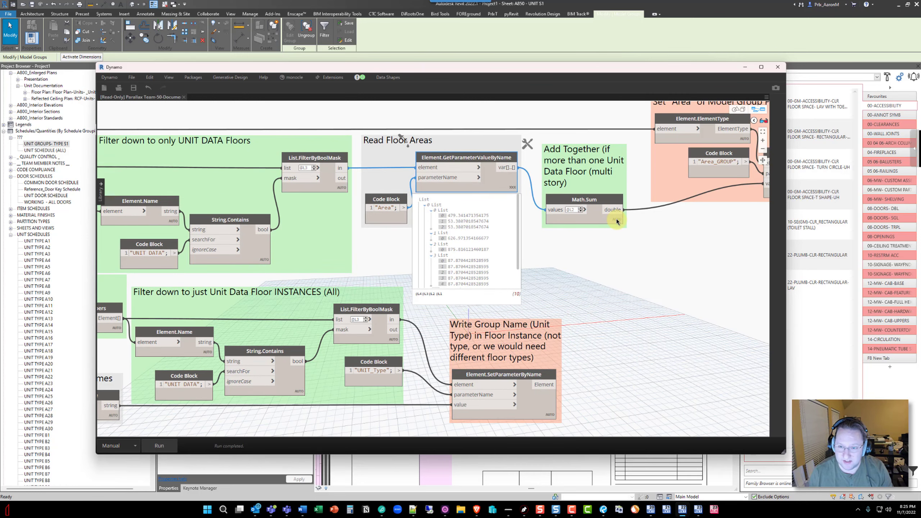
pyautogui.moveTo(616, 229)
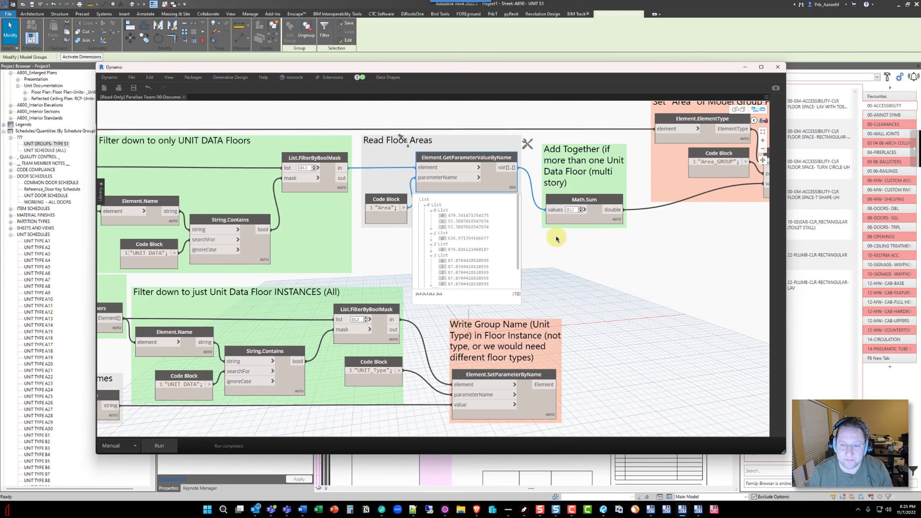
pyautogui.scroll(-4, 556, 240)
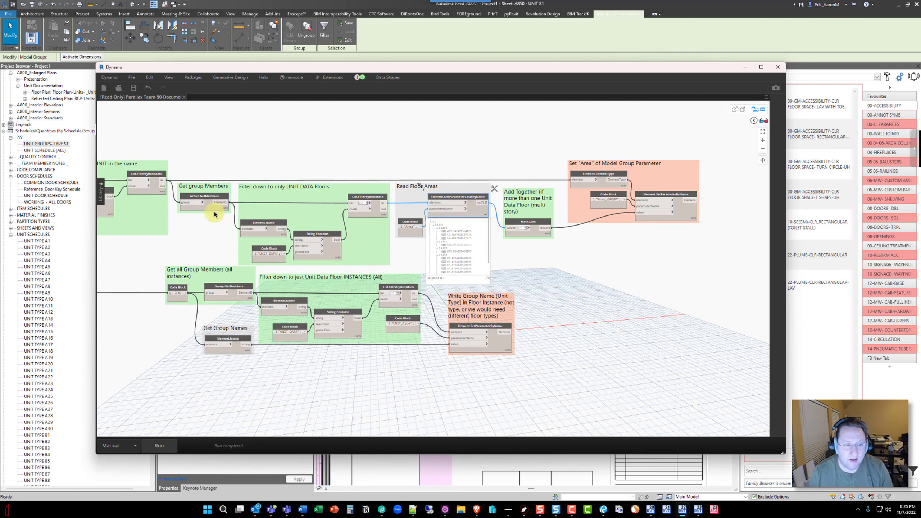
pyautogui.moveTo(161, 200)
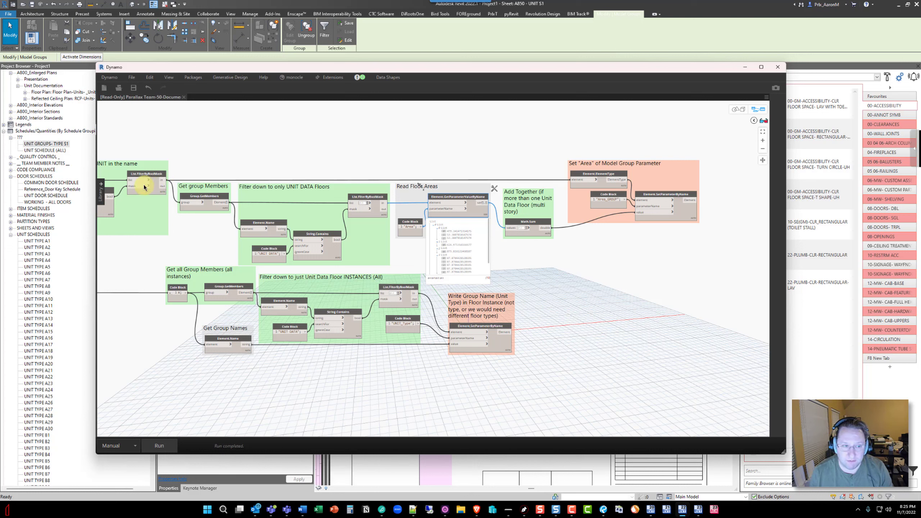
pyautogui.moveTo(605, 177)
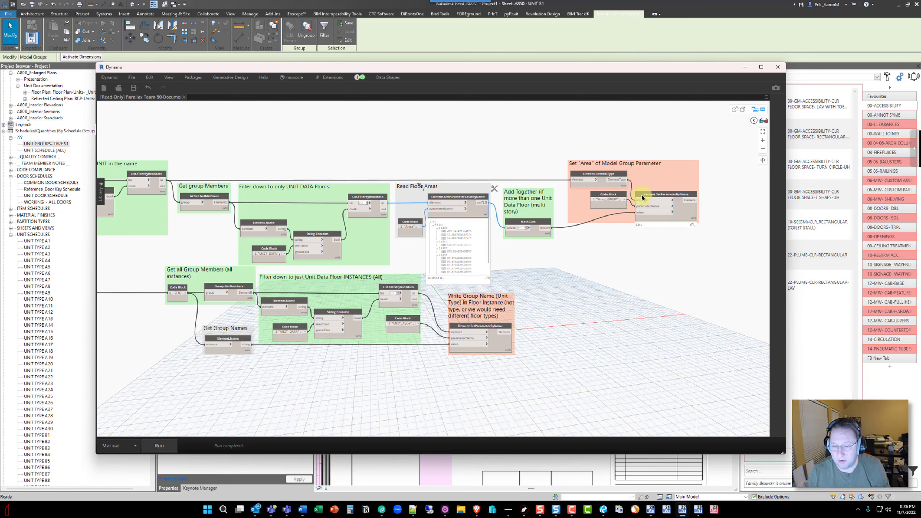
pyautogui.moveTo(548, 242)
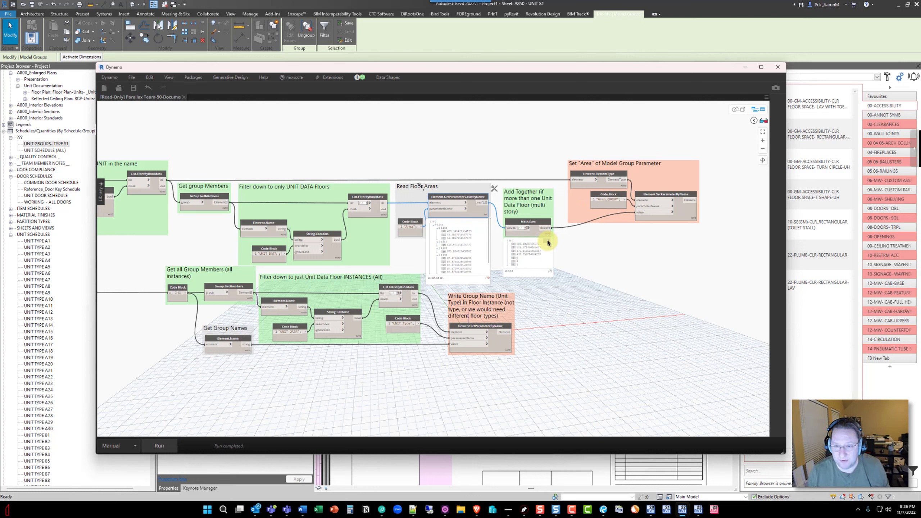
# Move the Dynamo window to the right side, uncovering the sheet's unit schedule
pyautogui.moveTo(391, 68); pyautogui.dragTo(278, 82)
pyautogui.moveTo(736, 253)
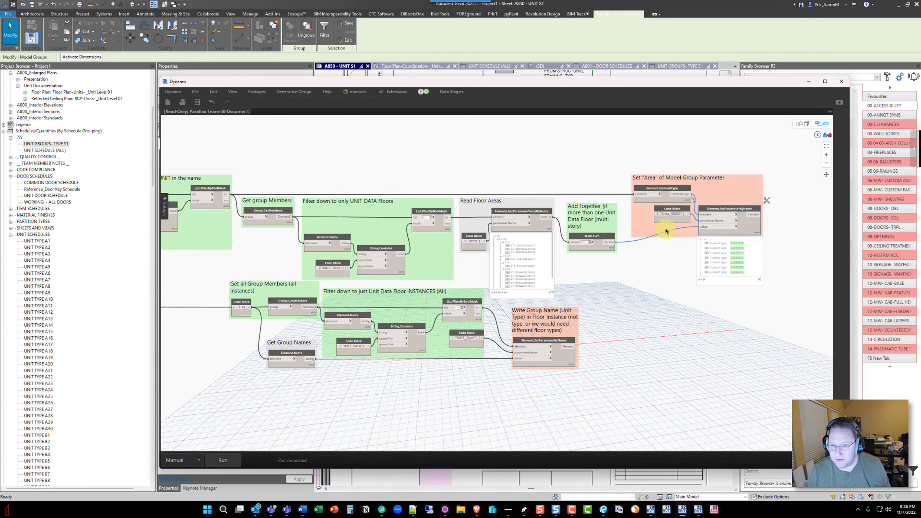
pyautogui.moveTo(611, 254)
pyautogui.scroll(3, 588, 259)
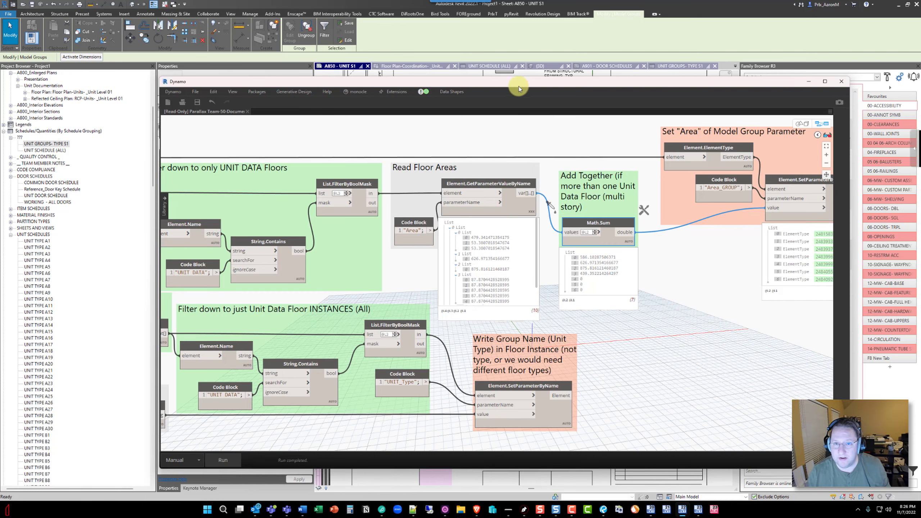
pyautogui.moveTo(527, 89); pyautogui.dragTo(920, 79)
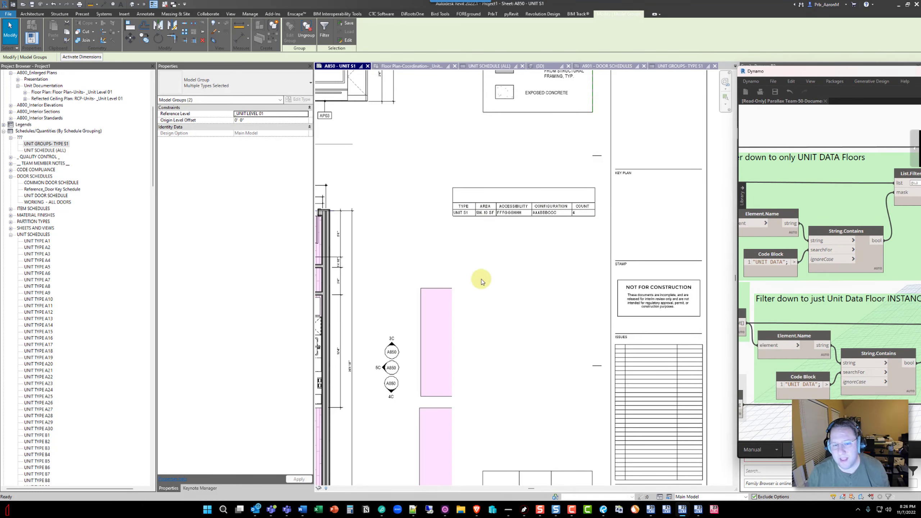
# Activate the unit plan viewport on sheet A850 and select the UNIT DATA floor
pyautogui.scroll(-4, 468, 263)
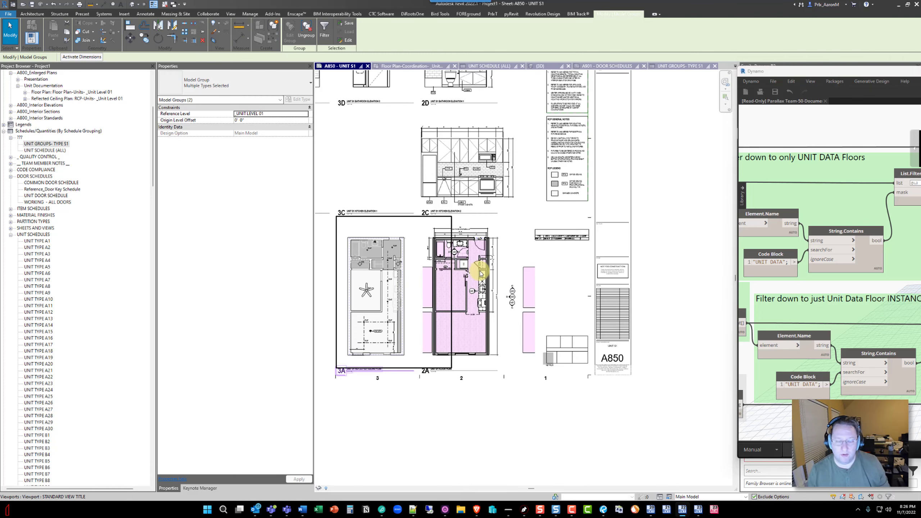
pyautogui.moveTo(480, 274); pyautogui.dragTo(535, 269, button='middle')
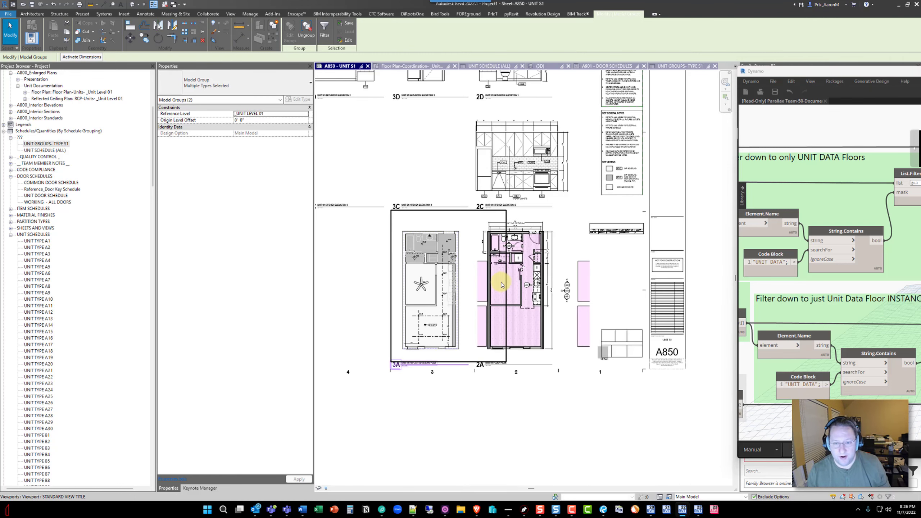
pyautogui.doubleClick(514, 283)
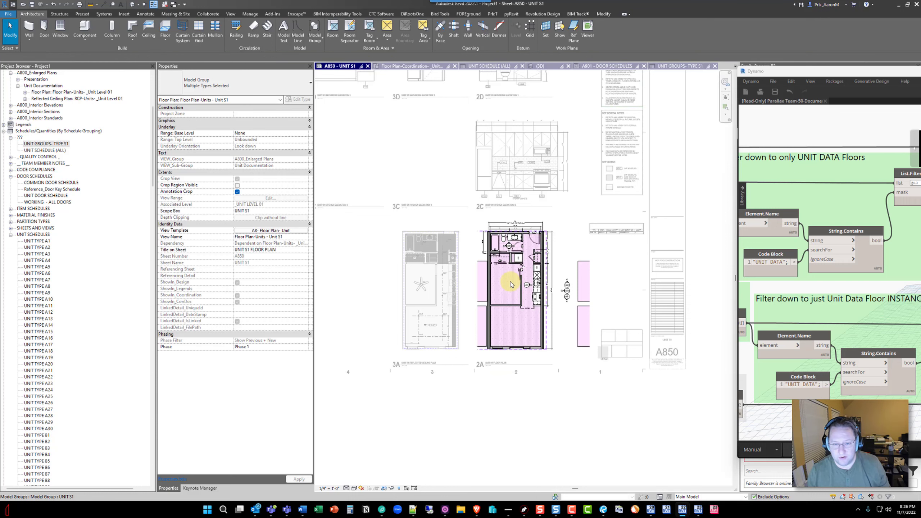
pyautogui.click(511, 285)
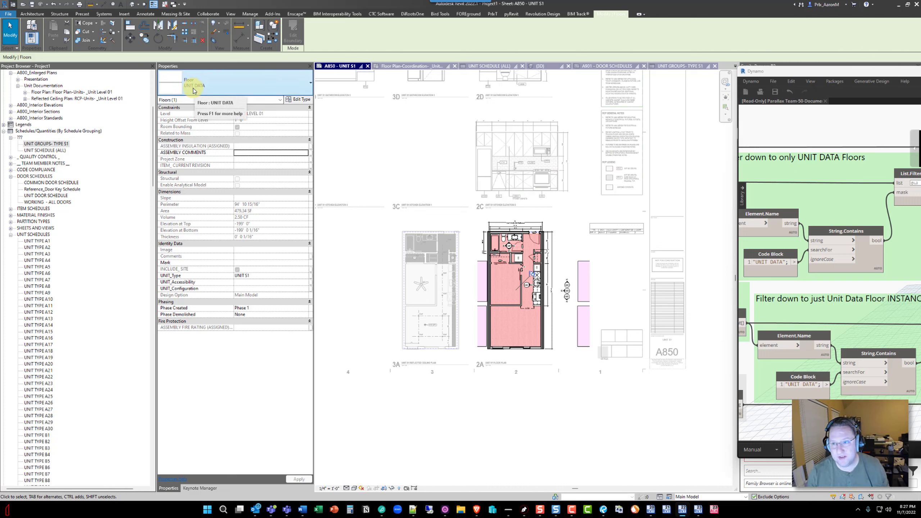
# Bring Dynamo back as a large floating window over Revit
pyautogui.moveTo(755, 71); pyautogui.dragTo(435, 55)
pyautogui.scroll(-5, 366, 212)
pyautogui.scroll(1, 504, 201)
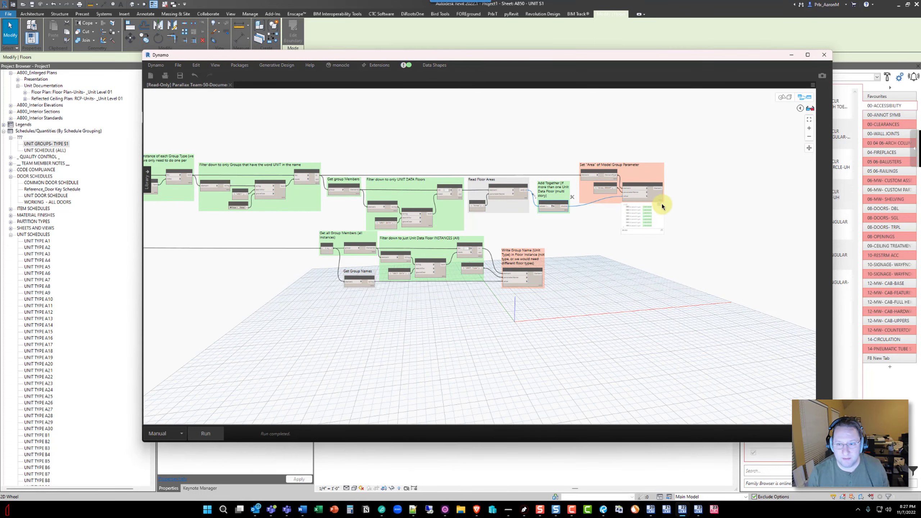
pyautogui.moveTo(263, 255); pyautogui.dragTo(558, 243, button='middle')
pyautogui.scroll(4, 308, 198)
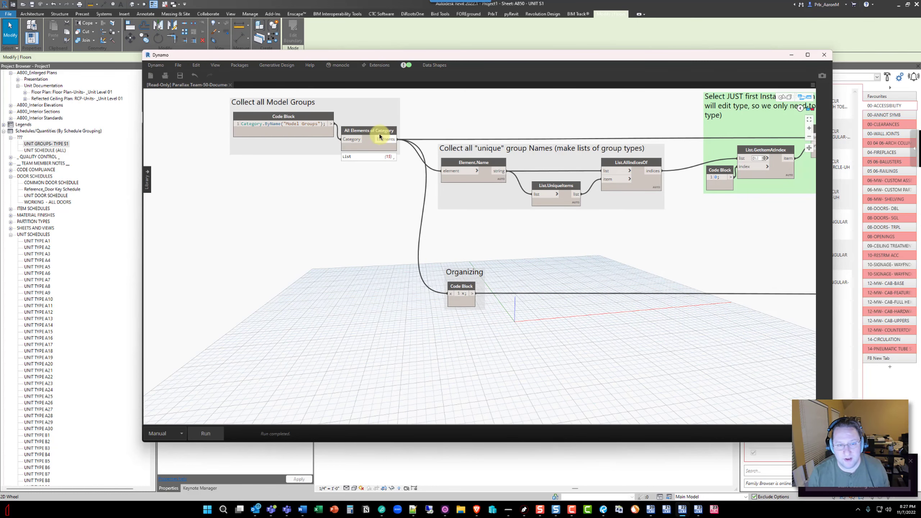
pyautogui.moveTo(390, 158)
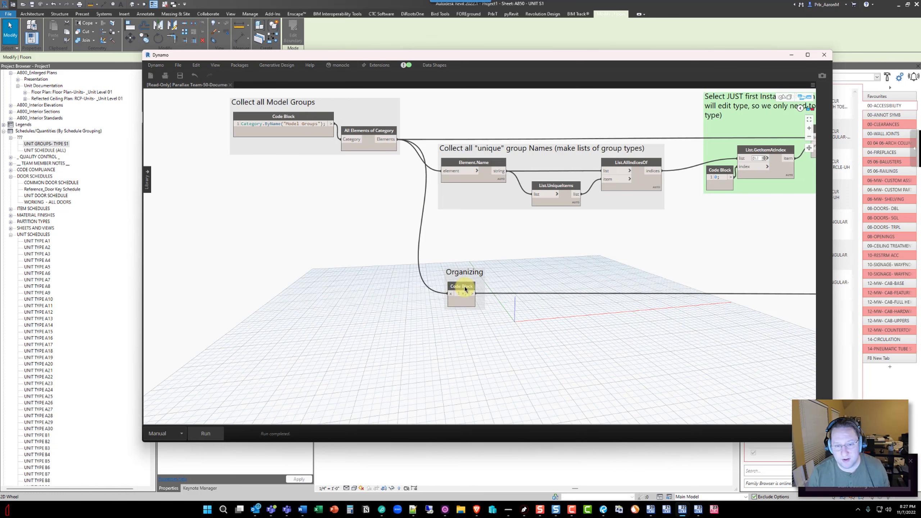
pyautogui.scroll(-5, 457, 288)
pyautogui.scroll(6, 364, 255)
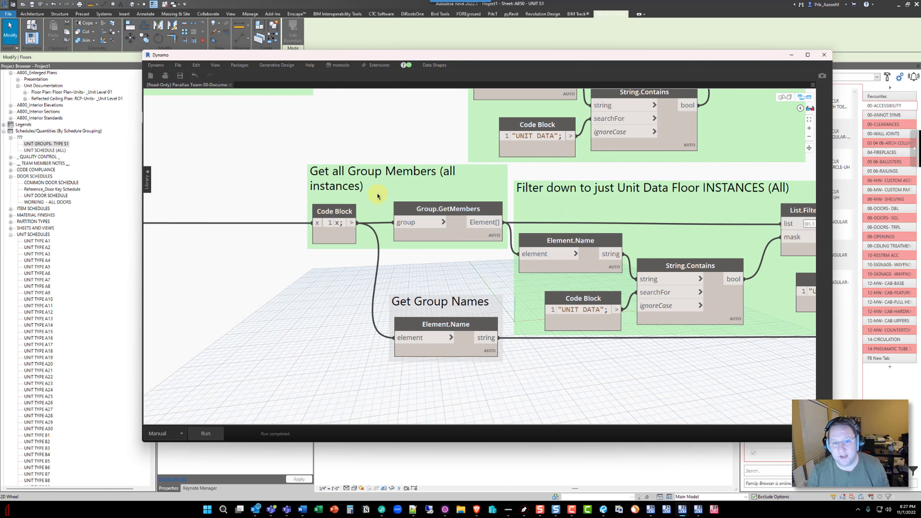
pyautogui.moveTo(439, 209)
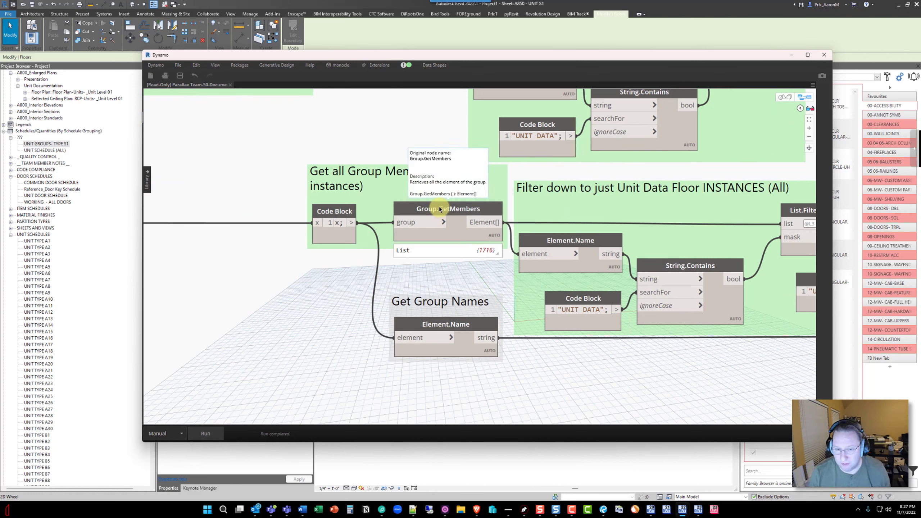
pyautogui.moveTo(486, 254)
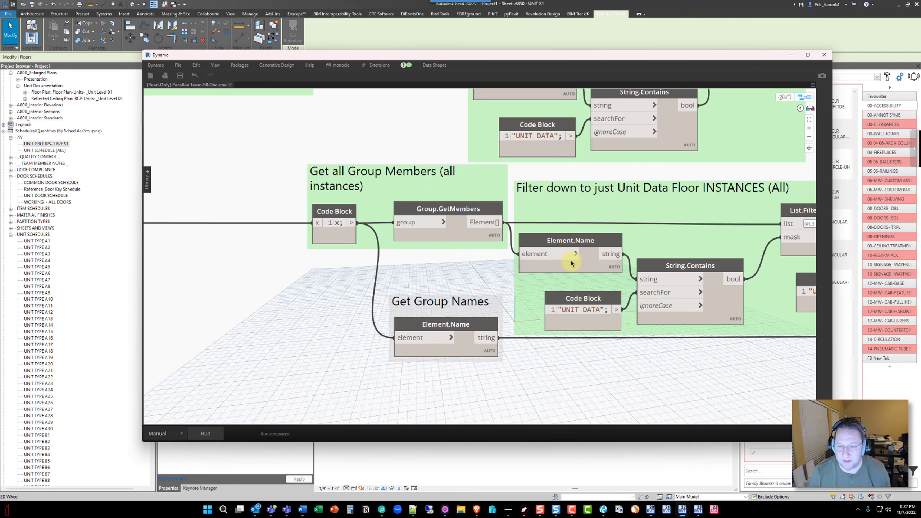
pyautogui.scroll(-2, 623, 288)
pyautogui.moveTo(623, 288); pyautogui.dragTo(365, 212, button='middle')
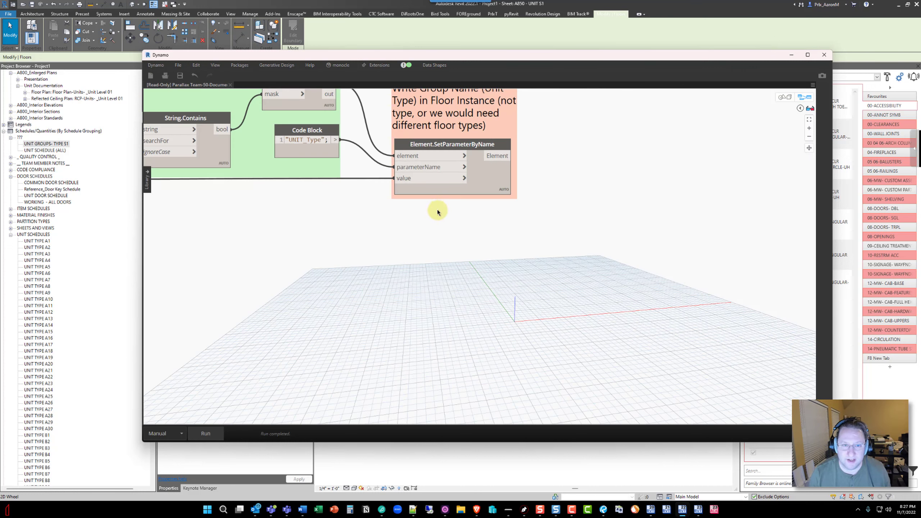
pyautogui.moveTo(439, 212); pyautogui.dragTo(581, 247, button='middle')
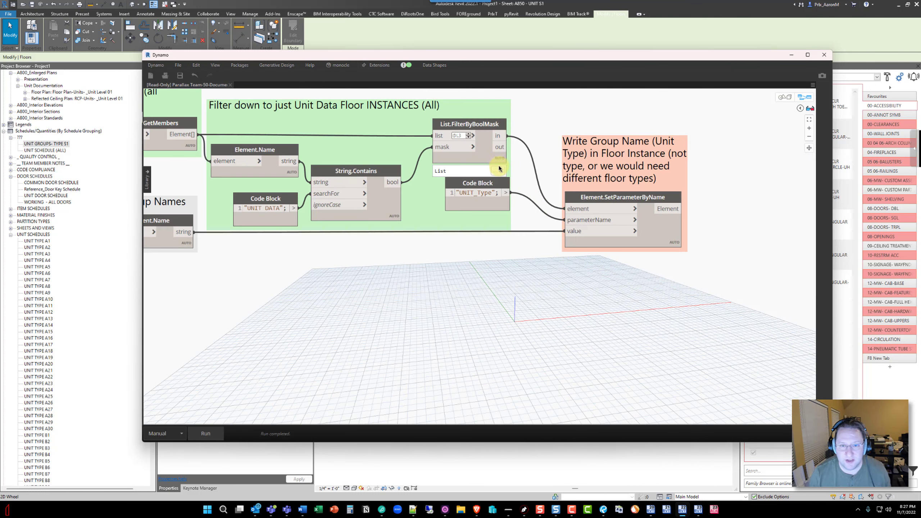
pyautogui.click(493, 172)
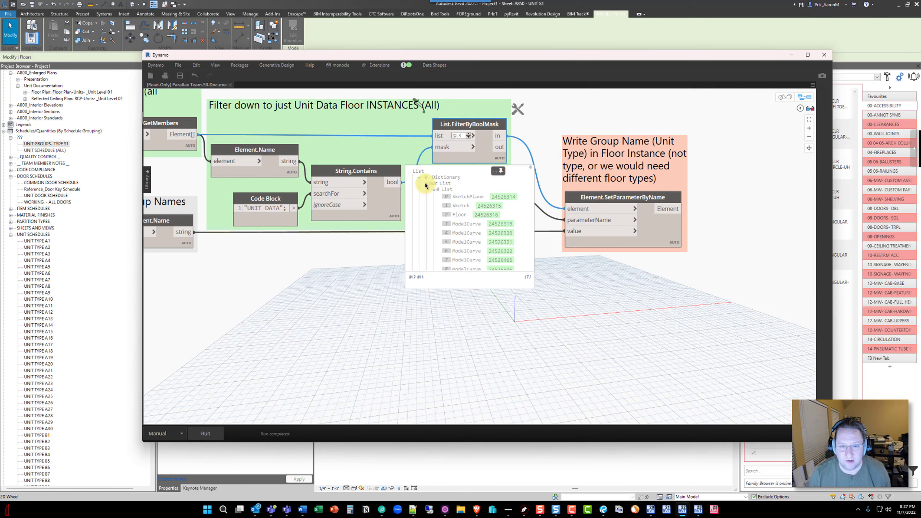
pyautogui.scroll(-5, 426, 184)
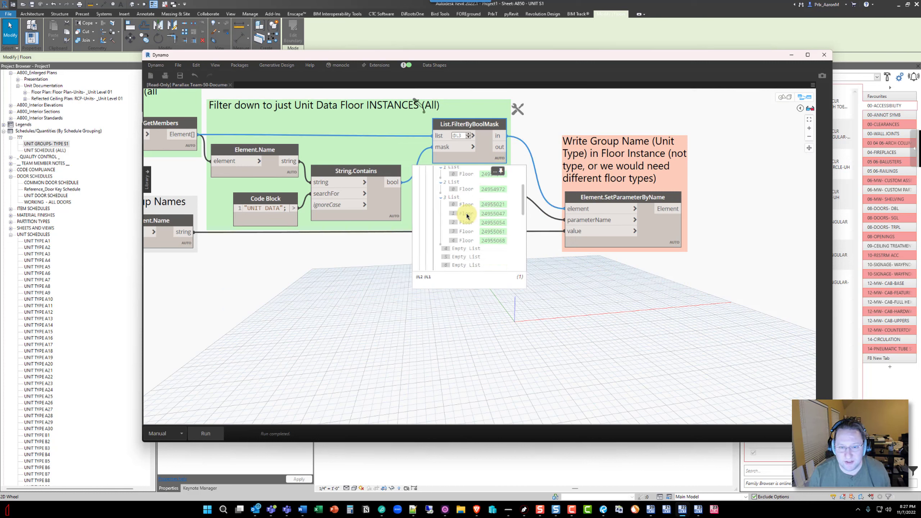
pyautogui.click(500, 171)
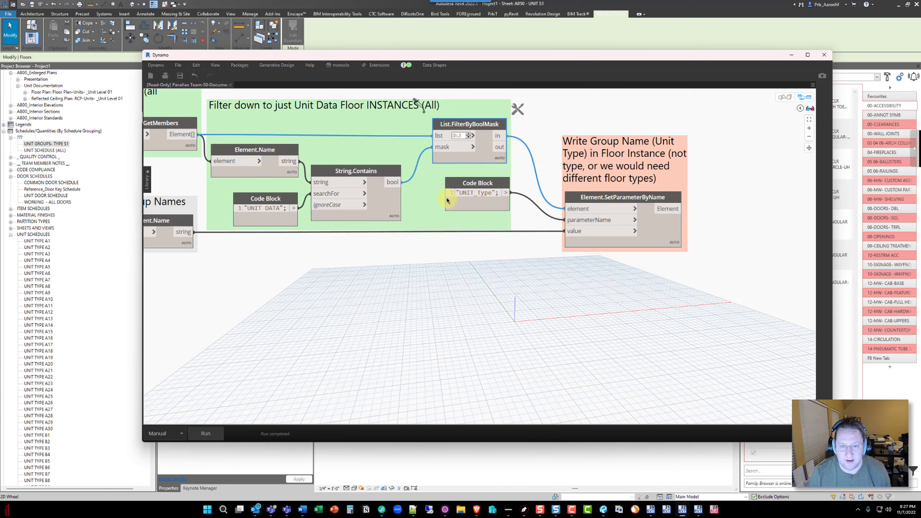
pyautogui.scroll(-3, 456, 212)
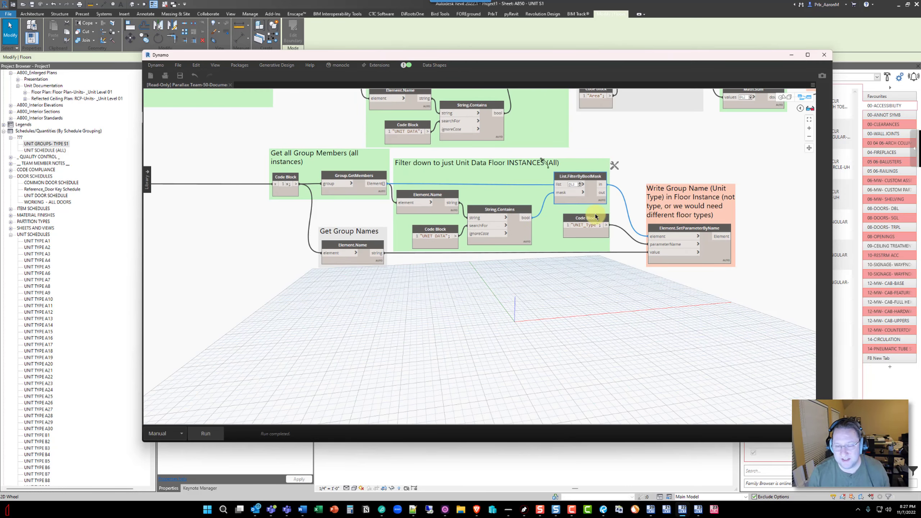
pyautogui.moveTo(594, 216); pyautogui.dragTo(558, 239, button='middle')
pyautogui.moveTo(582, 222)
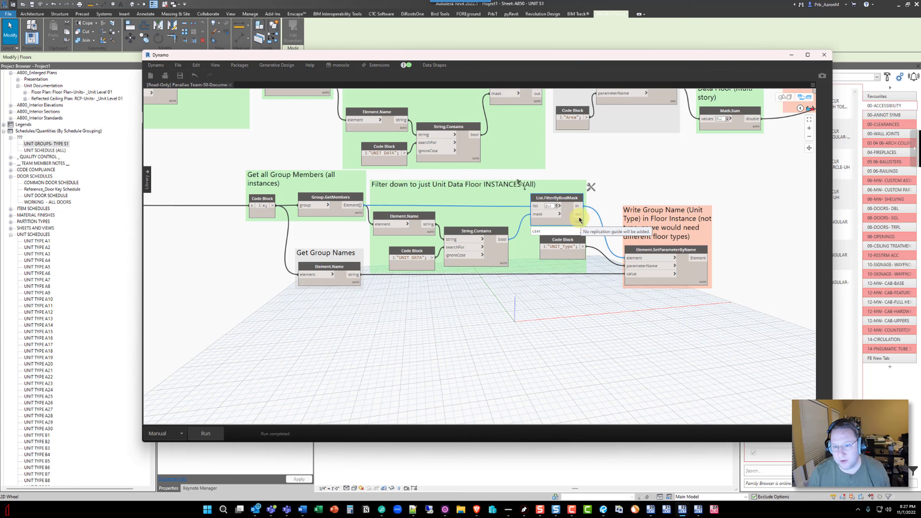
pyautogui.moveTo(569, 253)
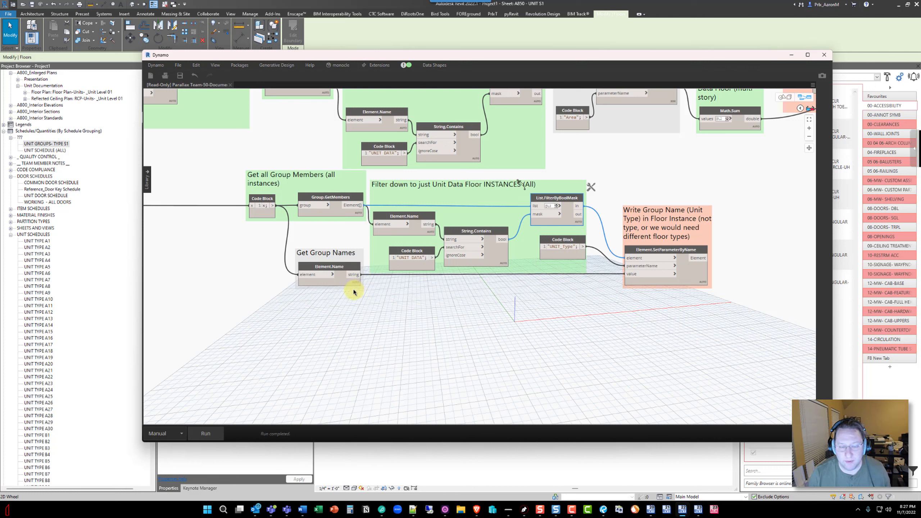
pyautogui.moveTo(355, 285)
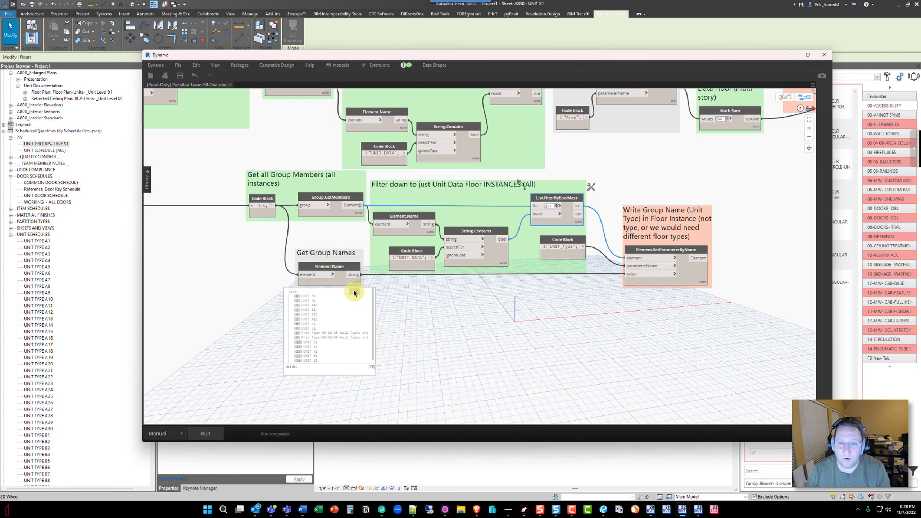
pyautogui.moveTo(410, 272)
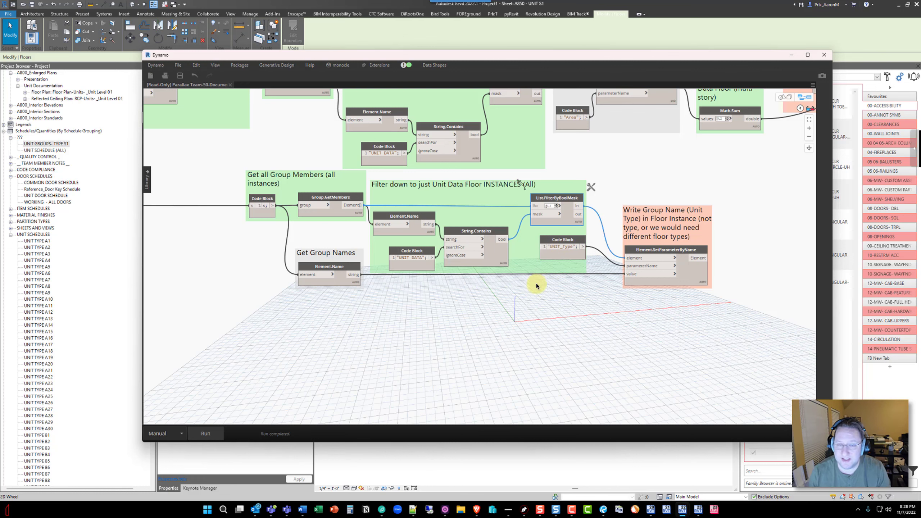
pyautogui.scroll(-1, 461, 279)
# Move the Dynamo window aside to reveal sheet A850 and deselect the floor
pyautogui.scroll(-5, 462, 278)
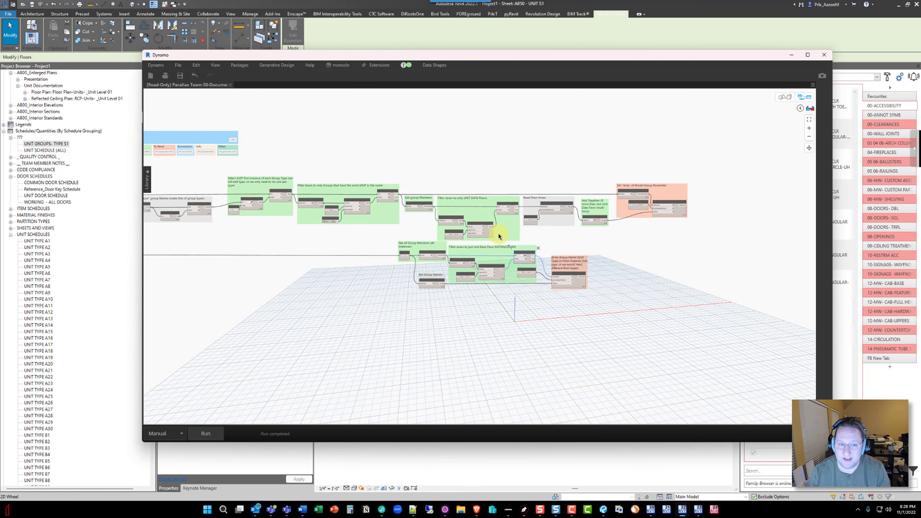
pyautogui.scroll(2, 396, 232)
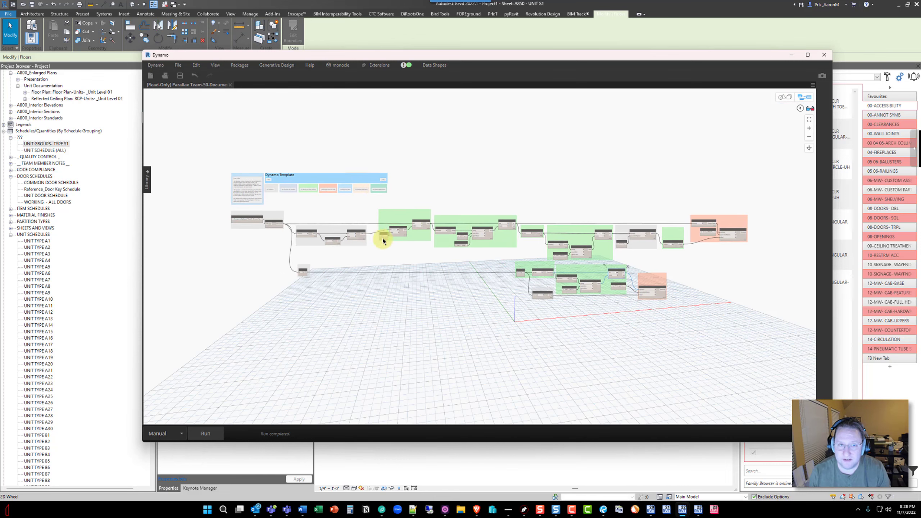
pyautogui.moveTo(383, 59); pyautogui.dragTo(417, 63)
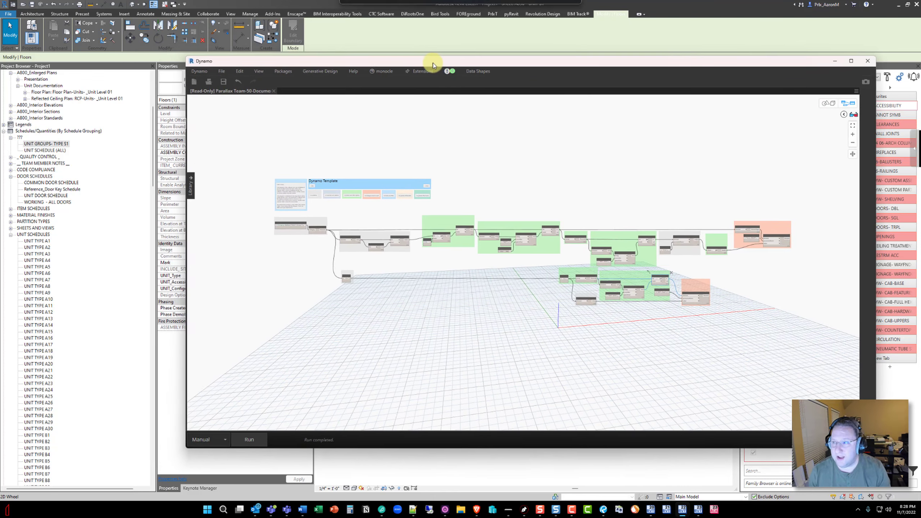
pyautogui.moveTo(433, 62); pyautogui.dragTo(920, 69)
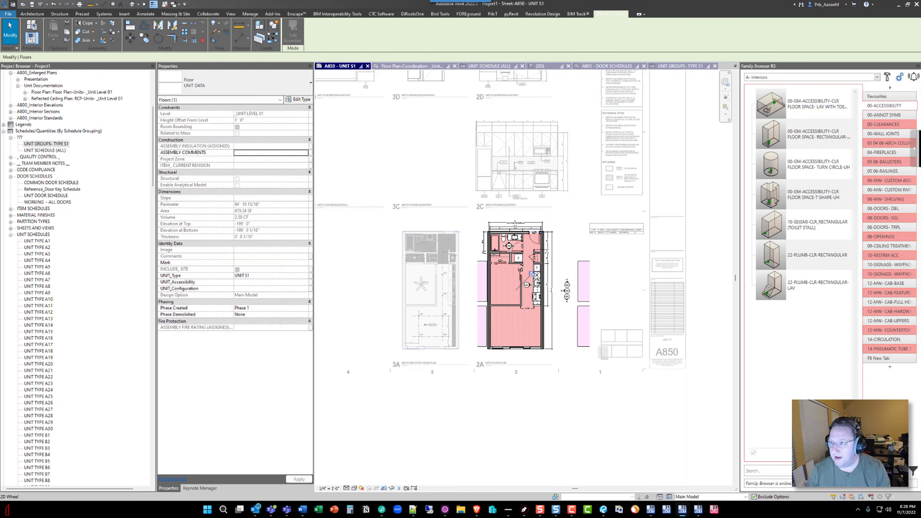
pyautogui.click(432, 187)
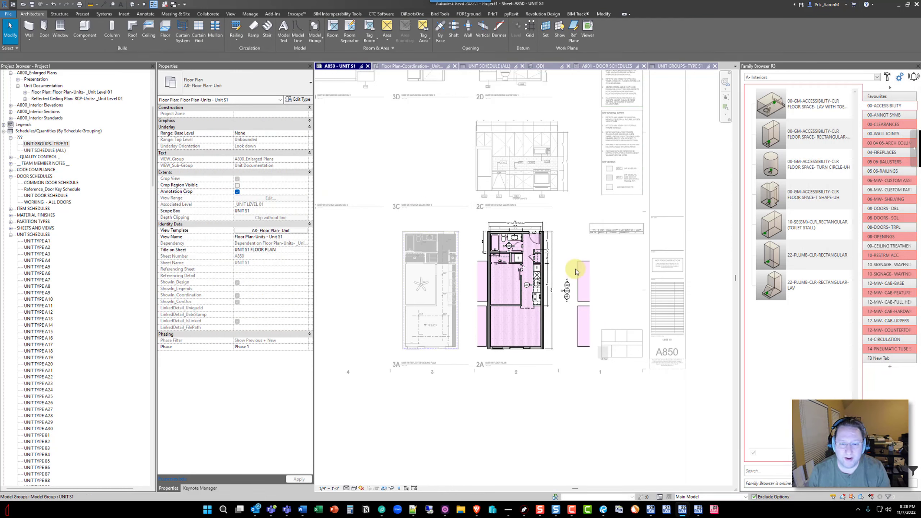
# Deactivate the viewport on sheet A850 and open the placed UNIT GROUPS- TYPE S1 schedule
pyautogui.scroll(4, 613, 239)
pyautogui.scroll(1, 611, 244)
pyautogui.moveTo(611, 244); pyautogui.dragTo(495, 247, button='middle')
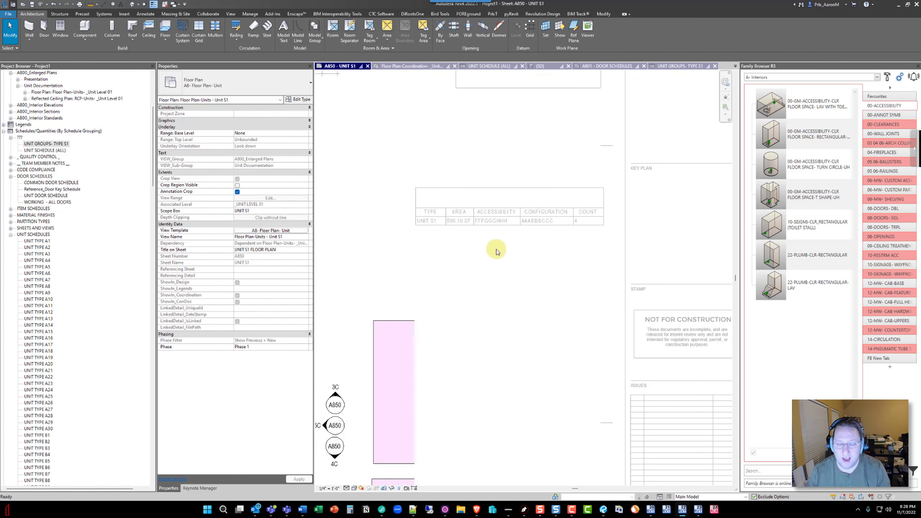
pyautogui.rightClick(498, 245)
pyautogui.click(513, 277)
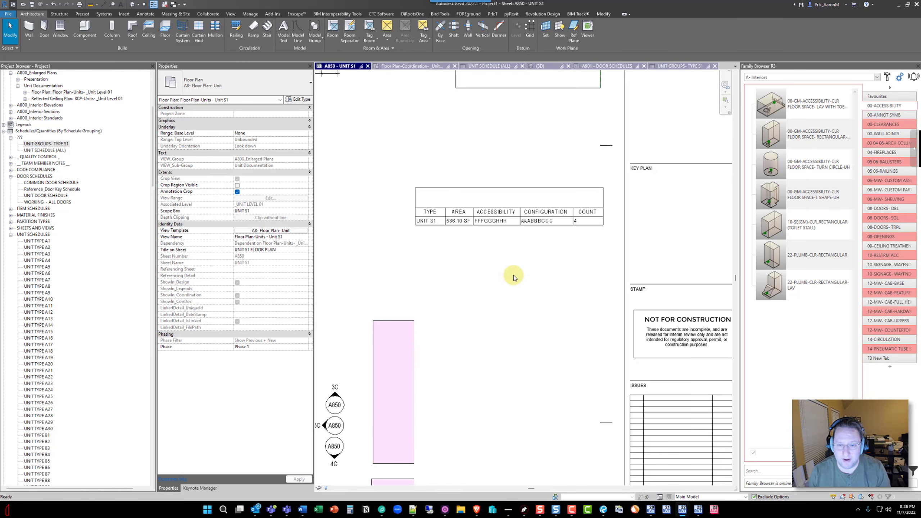
pyautogui.click(505, 222)
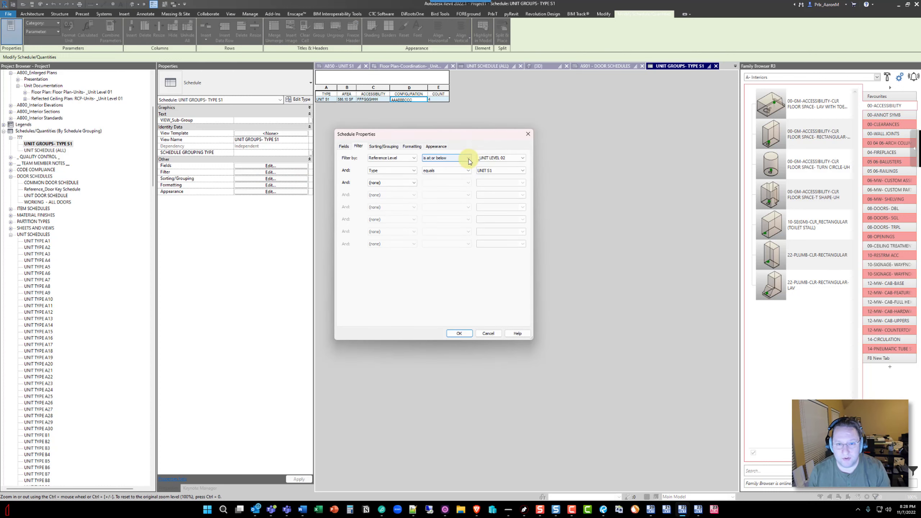
# Change the schedule's Reference Level filter to 'is above' UNIT LEVEL 02 and apply it
pyautogui.click(444, 157)
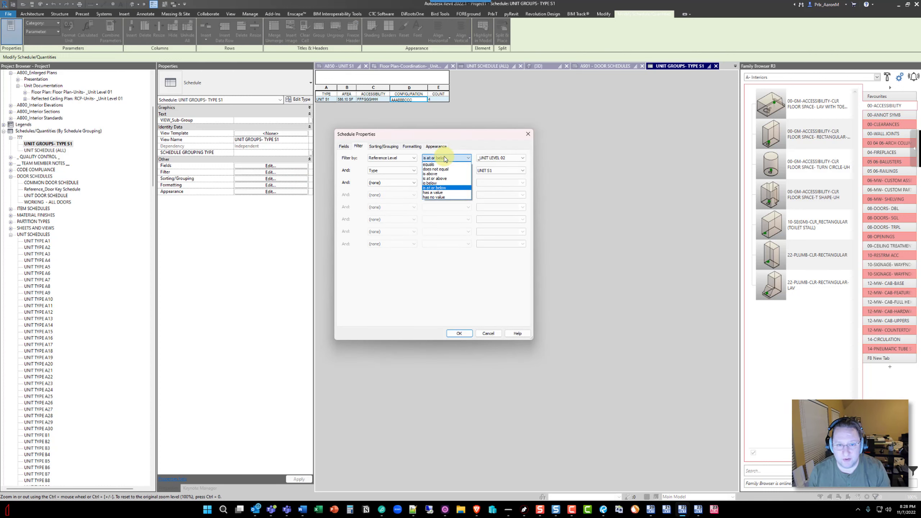
pyautogui.click(442, 174)
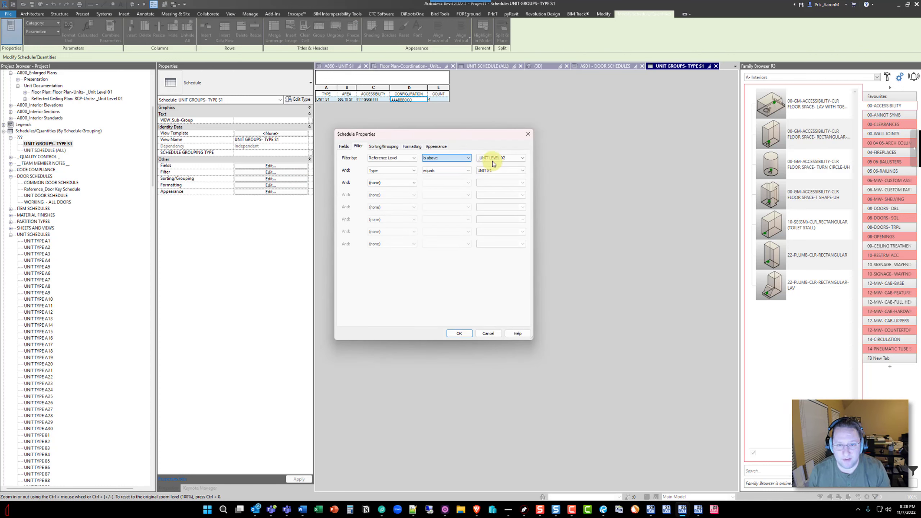
pyautogui.click(458, 333)
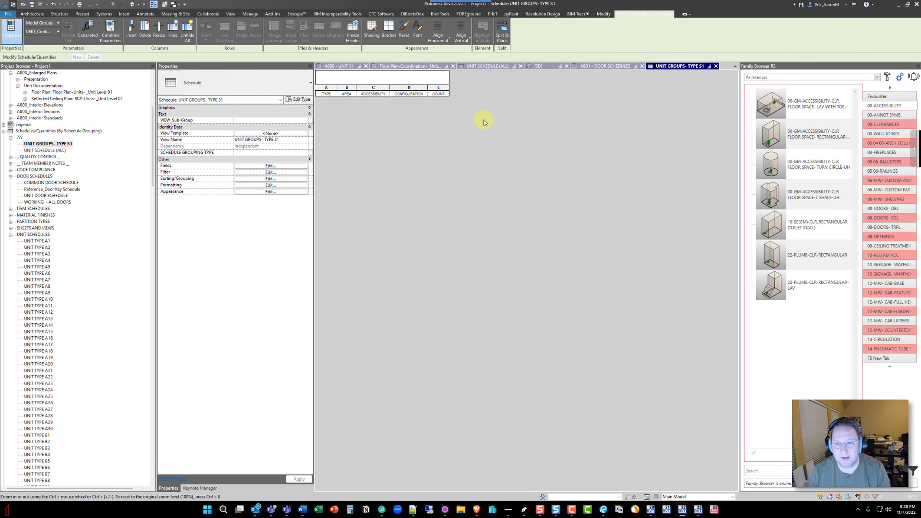
# Review the UNIT S1 row values in the UNIT SCHEDULE (ALL) schedule
pyautogui.click(484, 66)
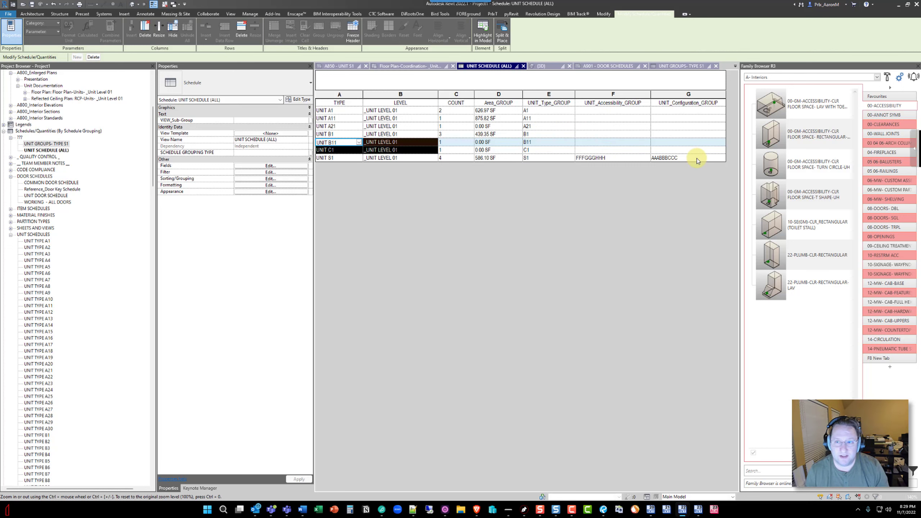
pyautogui.moveTo(697, 159); pyautogui.dragTo(343, 160)
pyautogui.click(45, 144)
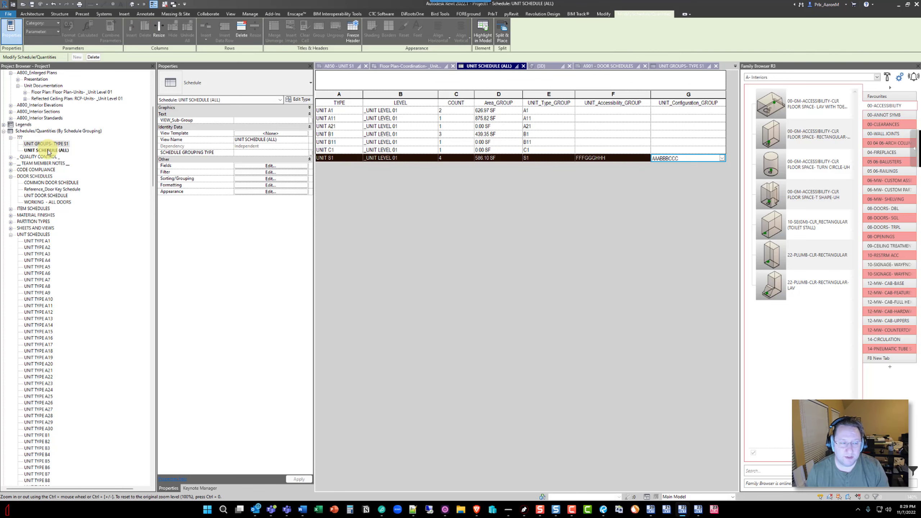
pyautogui.click(47, 150)
# Return to sheet A850 - UNIT S1, zoom out and clear the model group selection
pyautogui.click(349, 66)
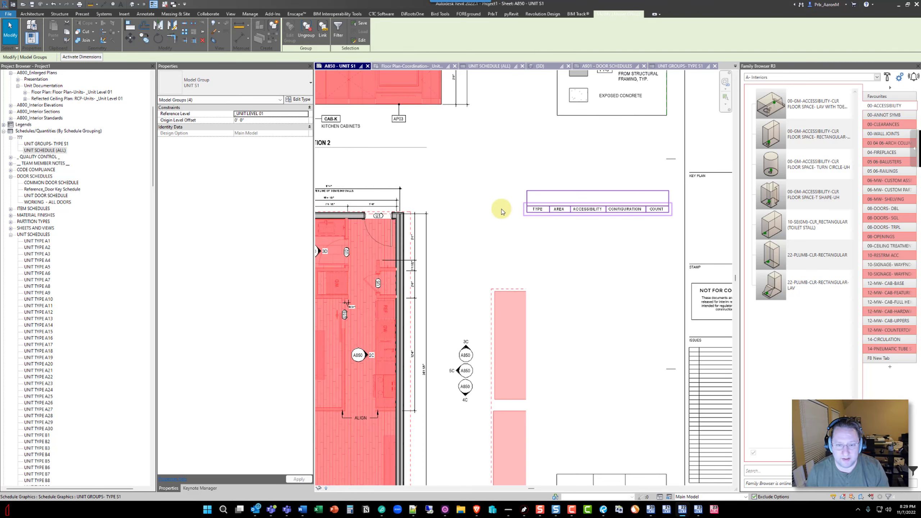
pyautogui.scroll(-1, 515, 203)
pyautogui.click(529, 148)
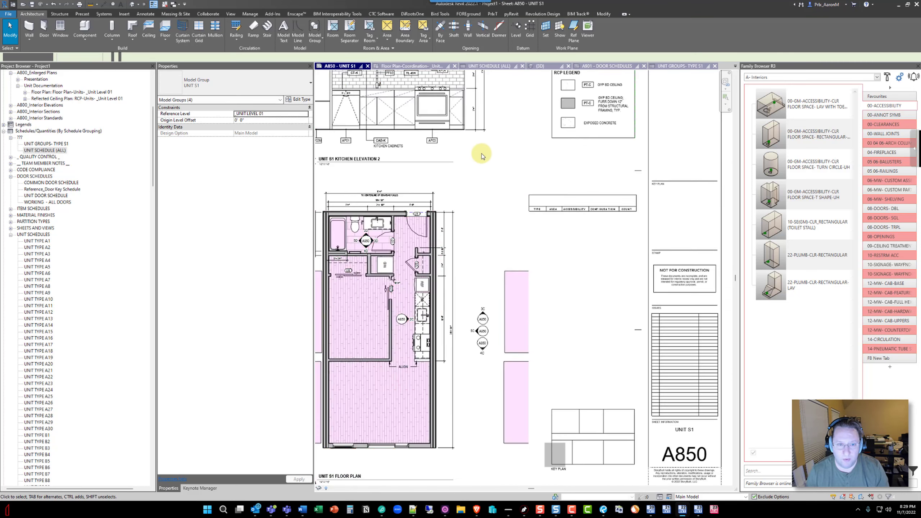